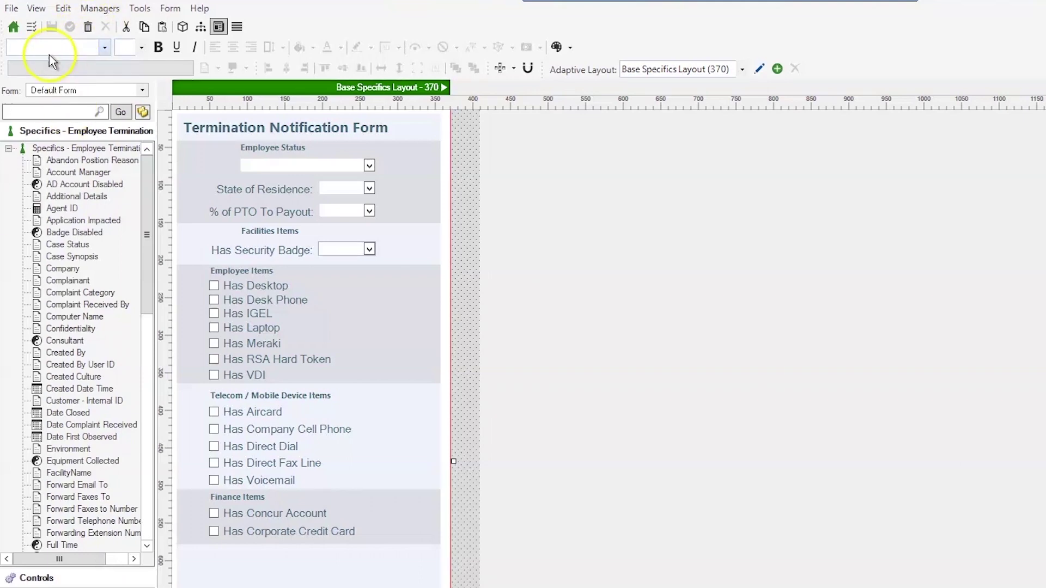
# Open the Incident form for editing and show its Base Layout (1340) header
pyautogui.click(14, 28)
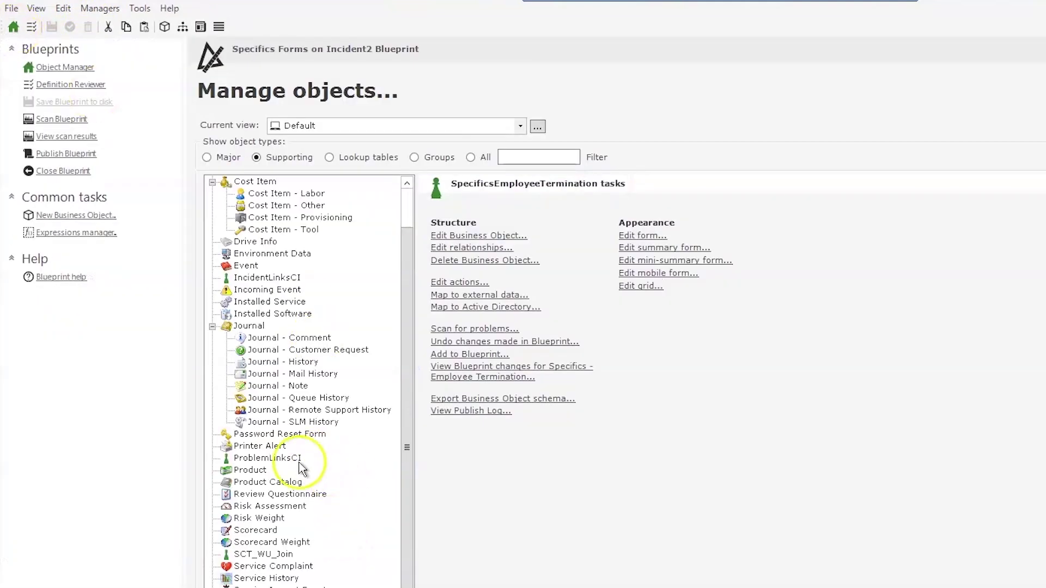
pyautogui.click(261, 456)
pyautogui.click(636, 238)
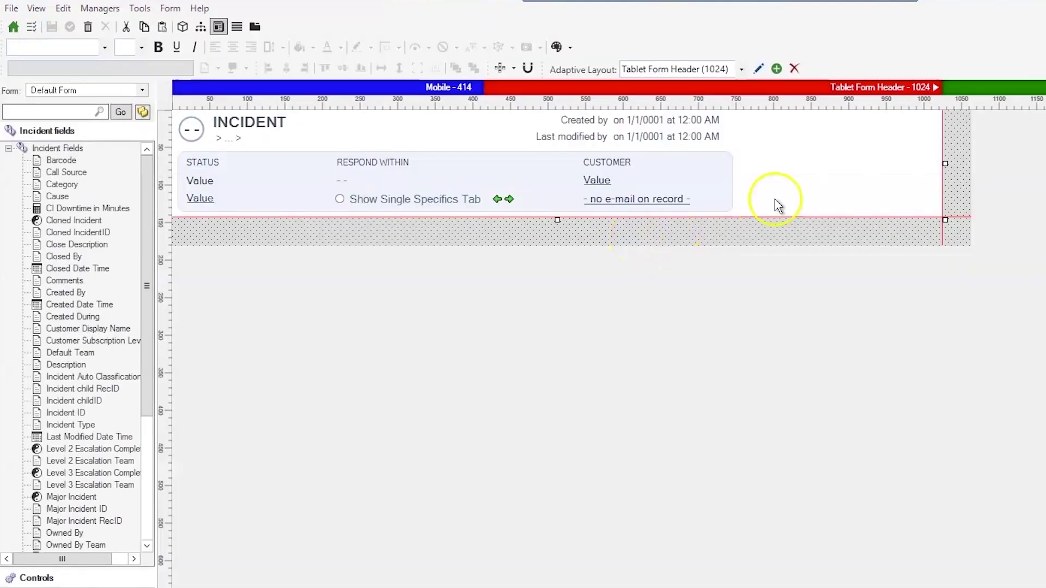
pyautogui.click(990, 91)
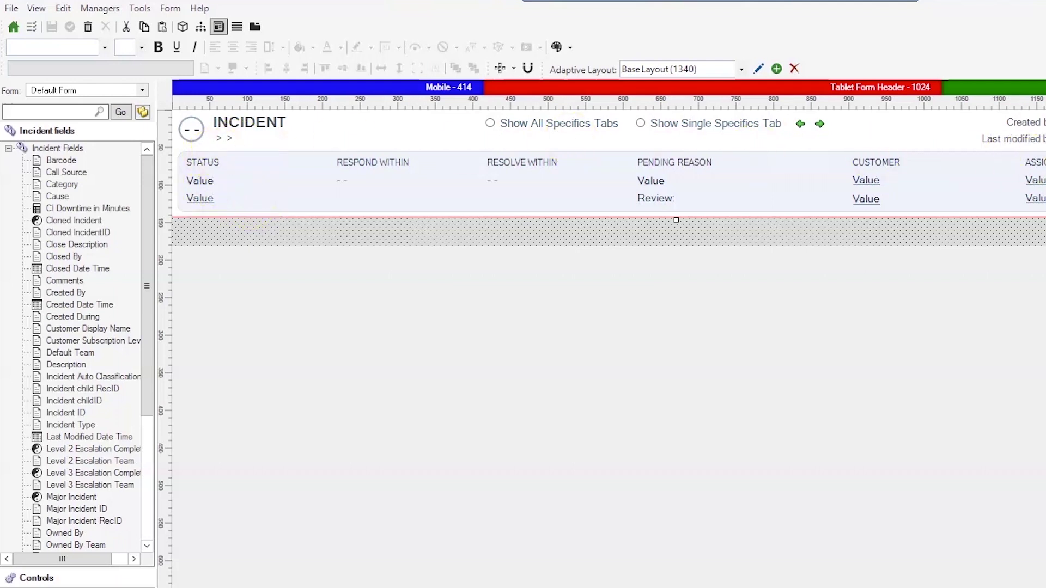
# Load the Incident Overview form from the Form dropdown
pyautogui.click(257, 196)
pyautogui.click(139, 91)
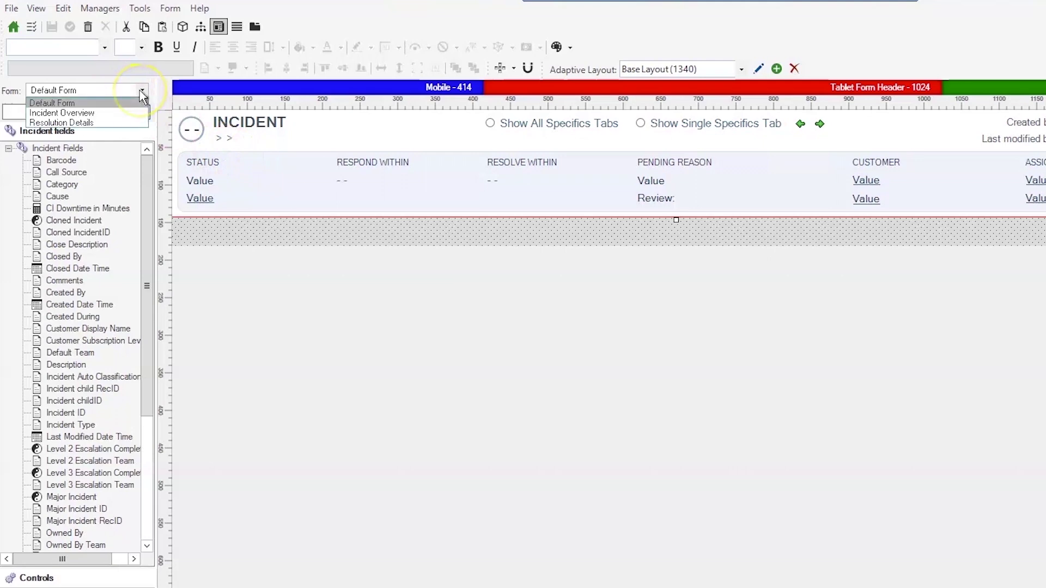
pyautogui.click(111, 113)
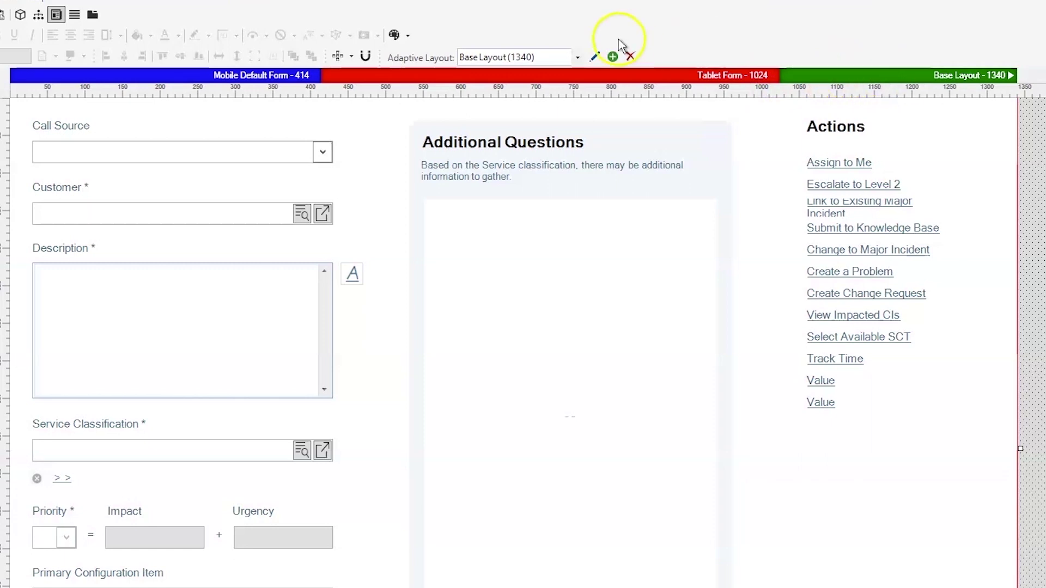
# Preview Incident Overview in Tablet (1024) and Mobile (414) layouts, then return to Base Layout (1340)
pyautogui.click(566, 76)
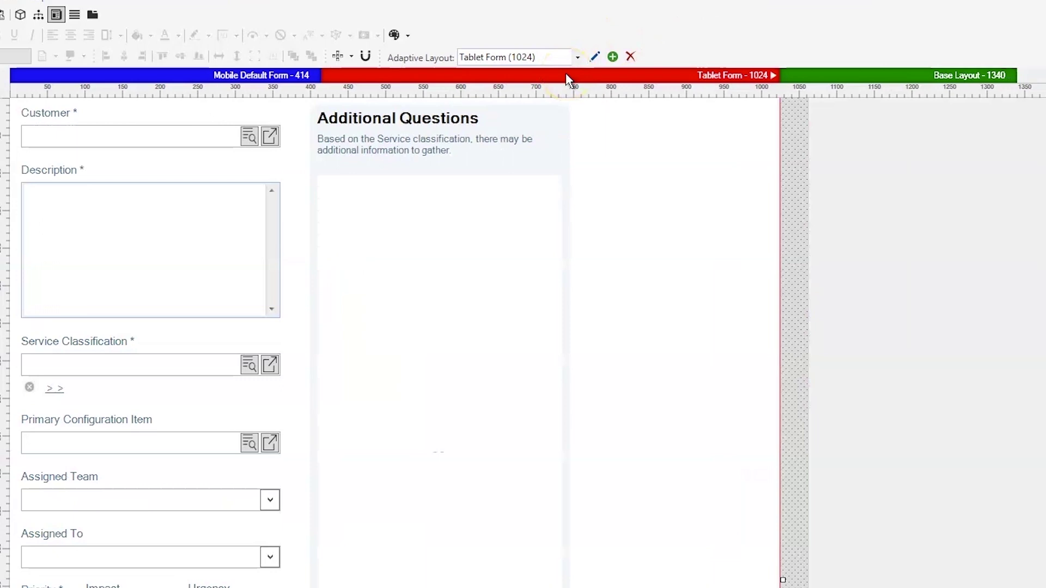
pyautogui.click(194, 75)
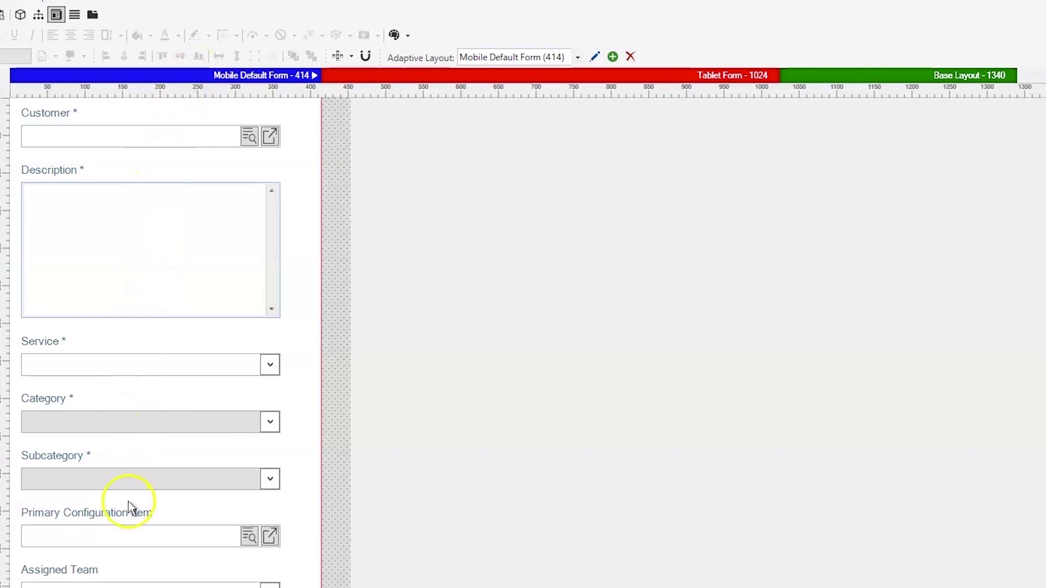
pyautogui.click(837, 70)
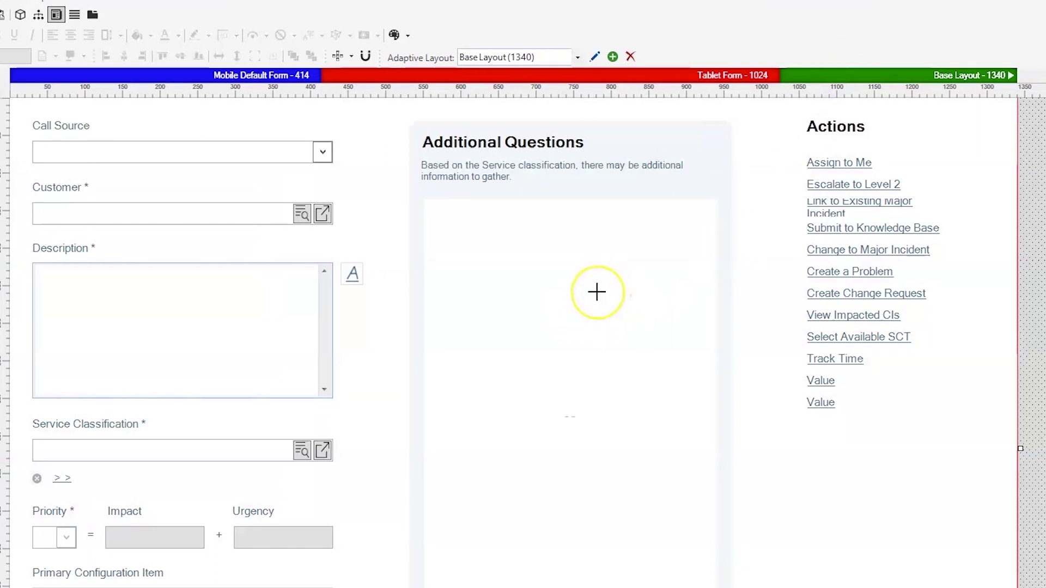
# Check the Additional Questions panel's Embedded Form Properties, which embed the Incident Owns Specifics summary form
pyautogui.click(582, 338)
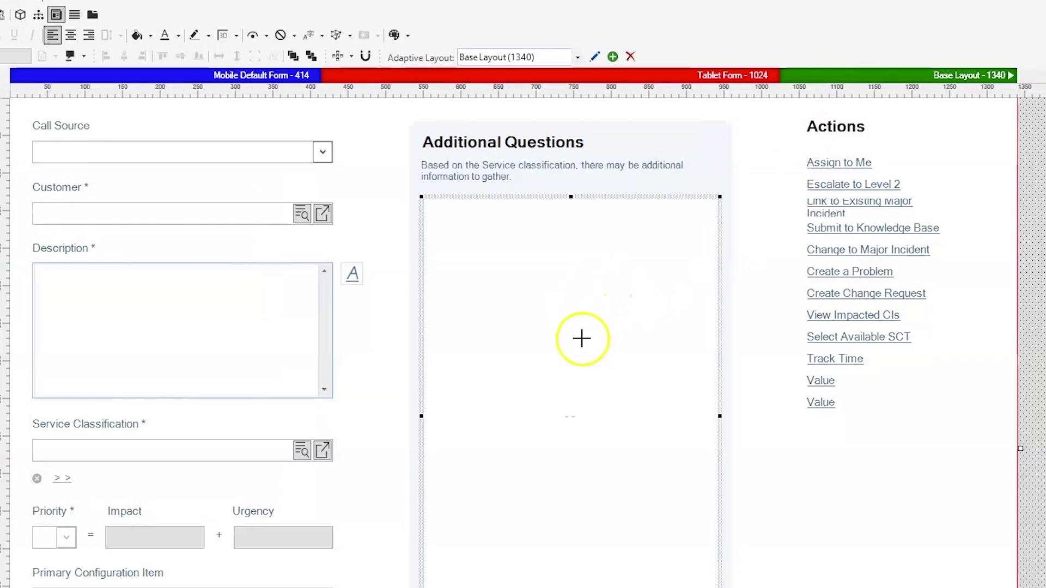
pyautogui.rightClick(582, 338)
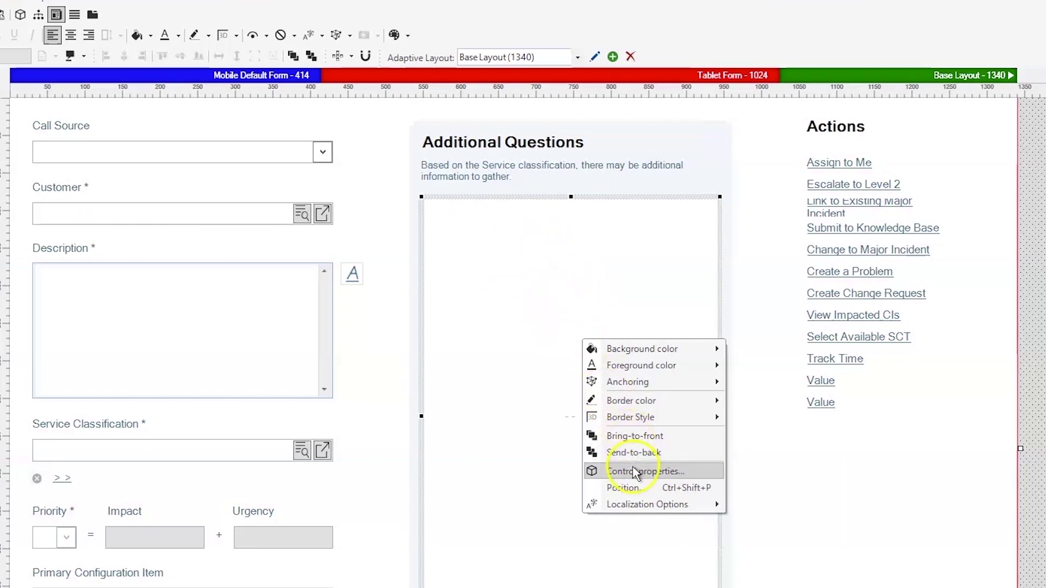
pyautogui.click(583, 411)
pyautogui.rightClick(597, 379)
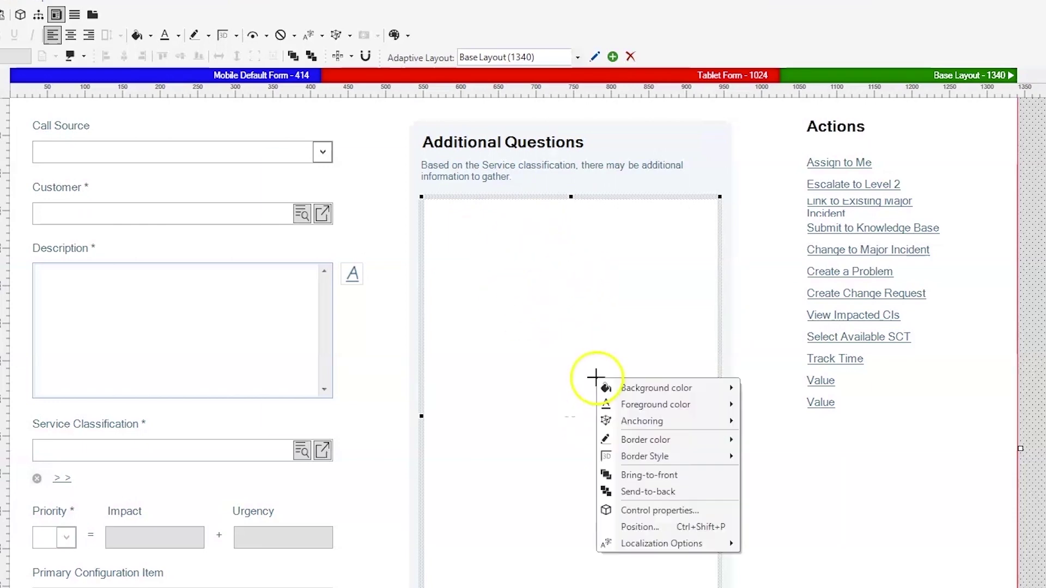
pyautogui.click(649, 511)
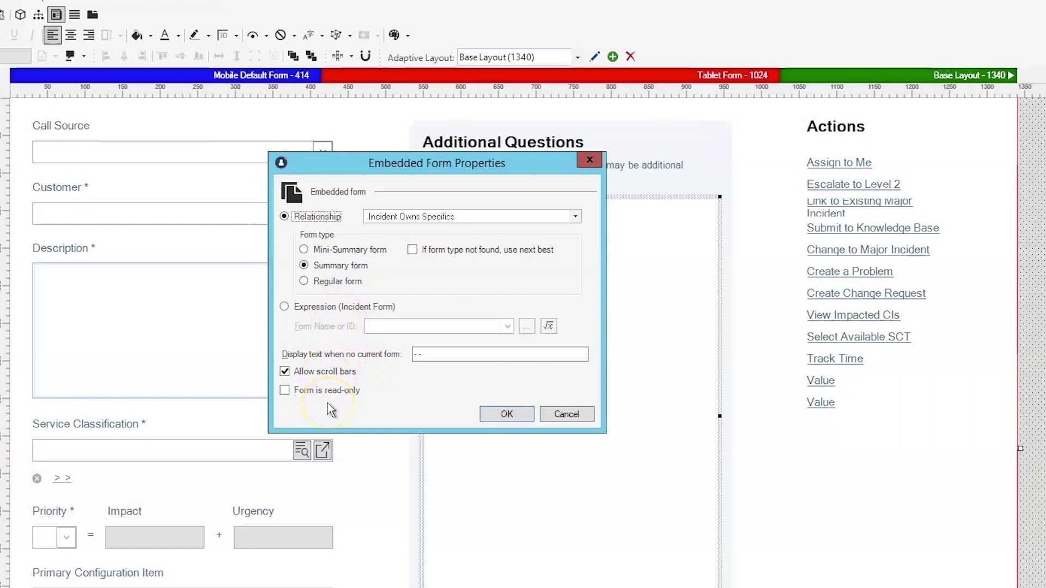
pyautogui.click(497, 420)
pyautogui.click(567, 76)
# Check the Additional Questions embedded form's properties in the Tablet Form (1024) layout
pyautogui.click(424, 296)
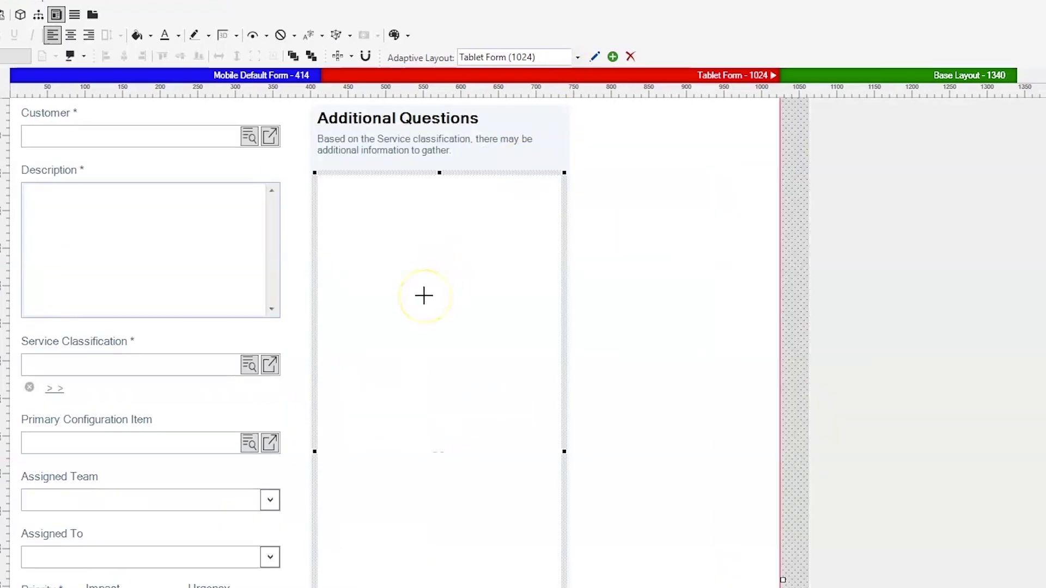
pyautogui.rightClick(424, 295)
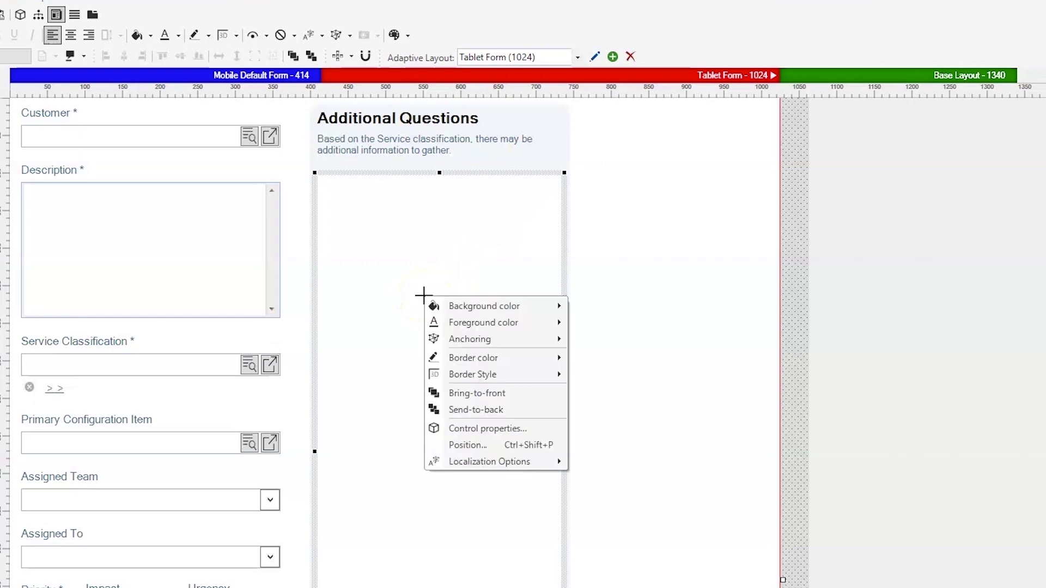
pyautogui.click(467, 430)
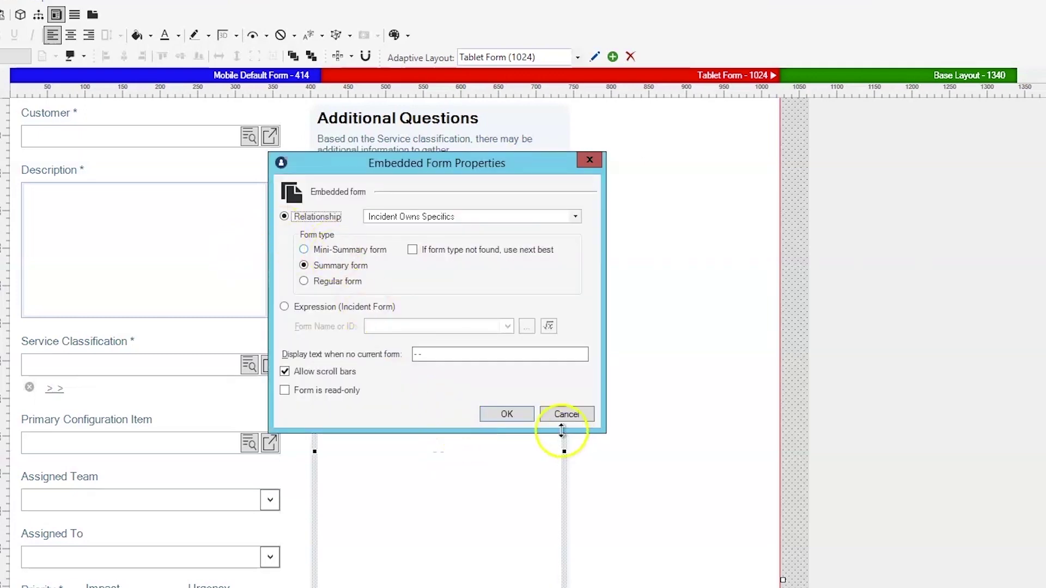
pyautogui.click(520, 414)
# Review the embedded form in the Mobile Default Form (414) layout, scrolling through it
pyautogui.click(195, 79)
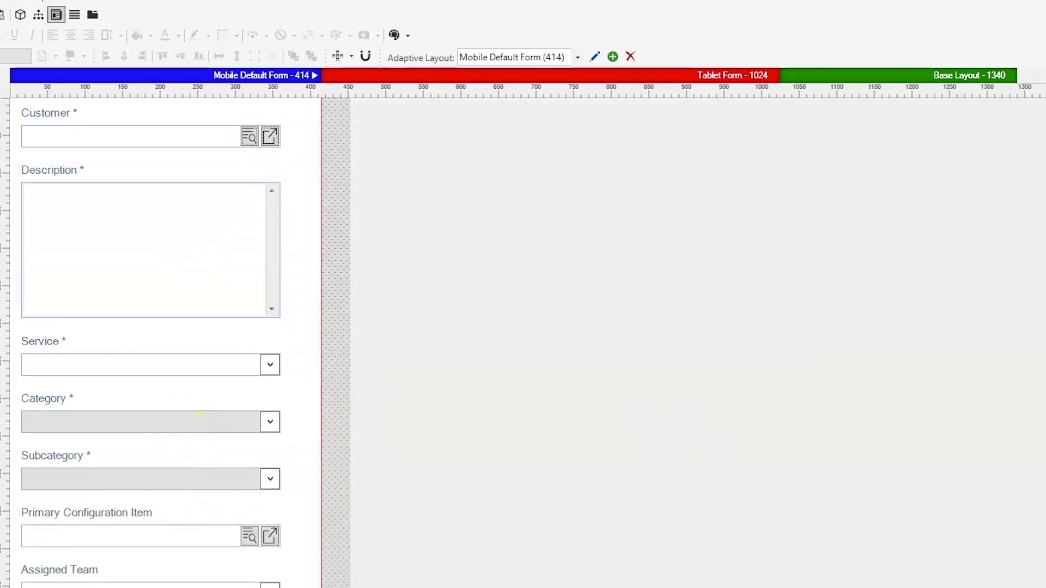
pyautogui.scroll(-5, 164, 326)
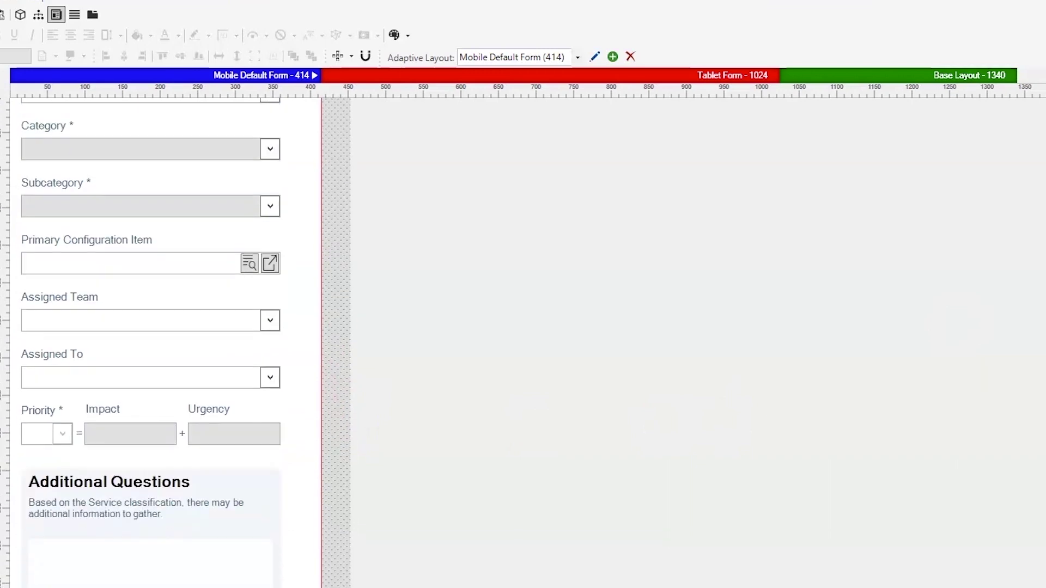
pyautogui.scroll(-1, 164, 326)
pyautogui.scroll(-2, 164, 327)
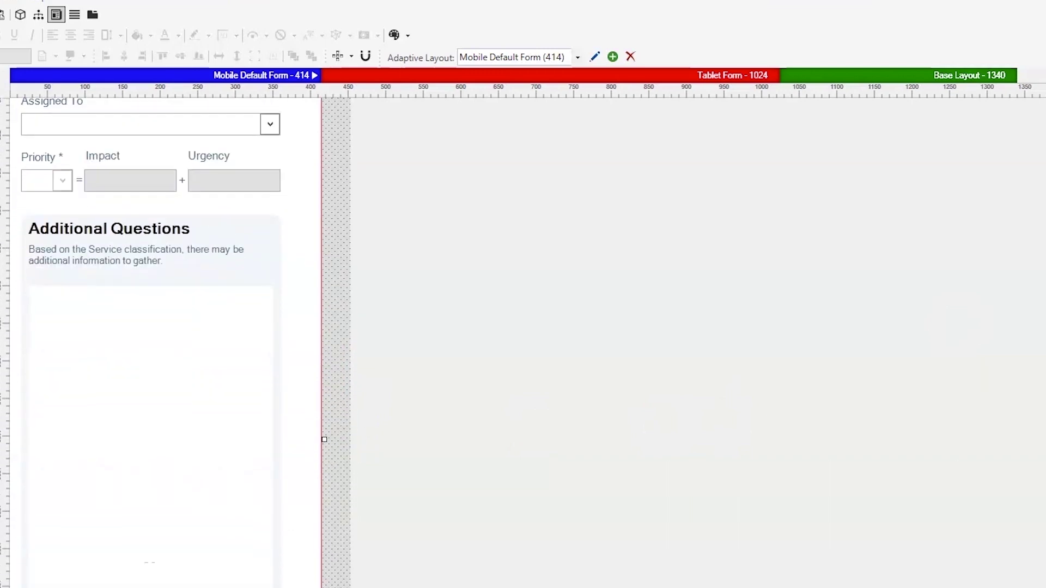
pyautogui.scroll(-2, 164, 327)
pyautogui.scroll(5, 164, 326)
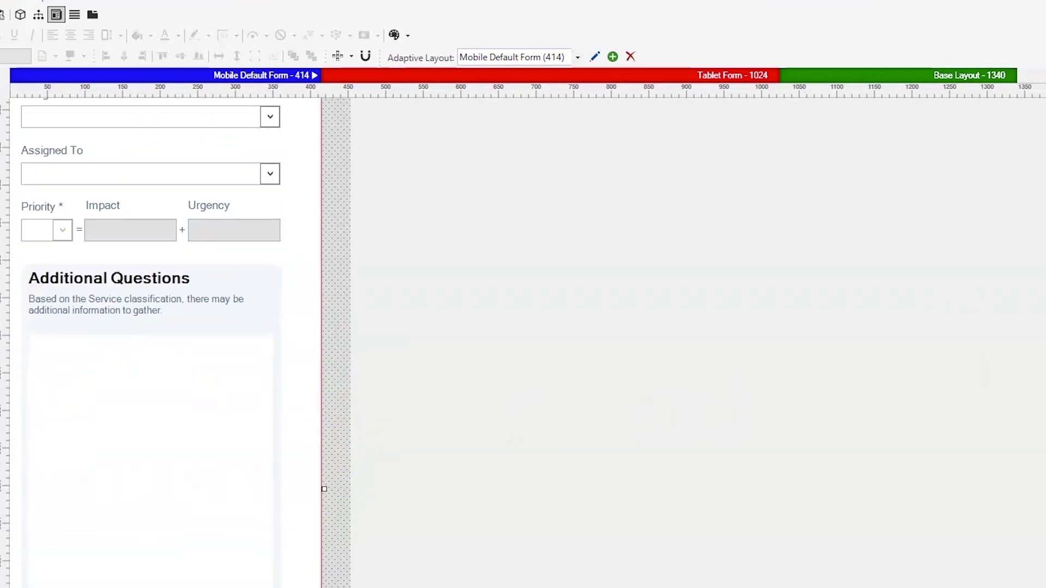
pyautogui.scroll(-8, 163, 327)
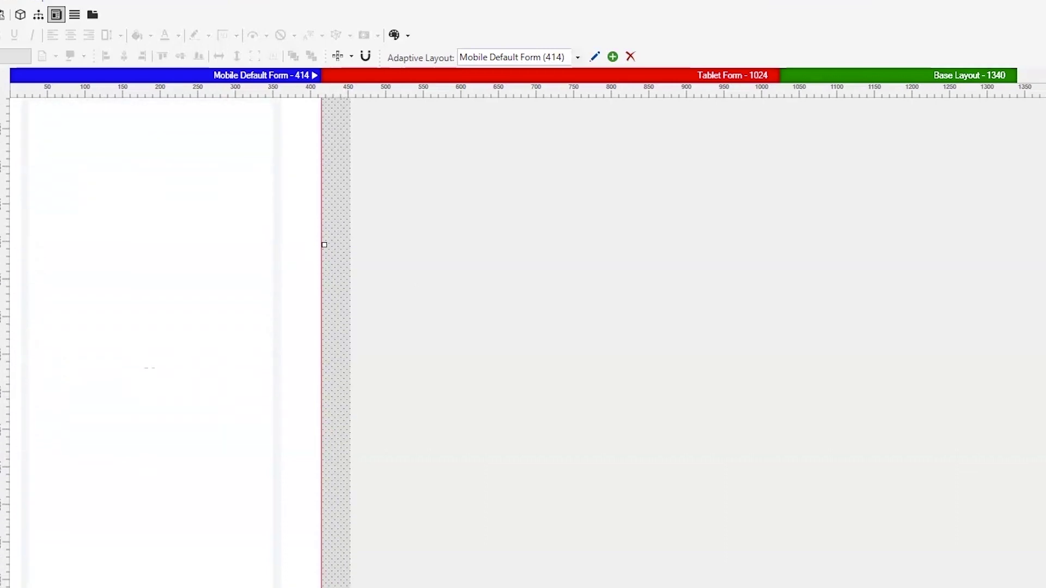
pyautogui.scroll(1, 163, 327)
pyautogui.scroll(1, 163, 327)
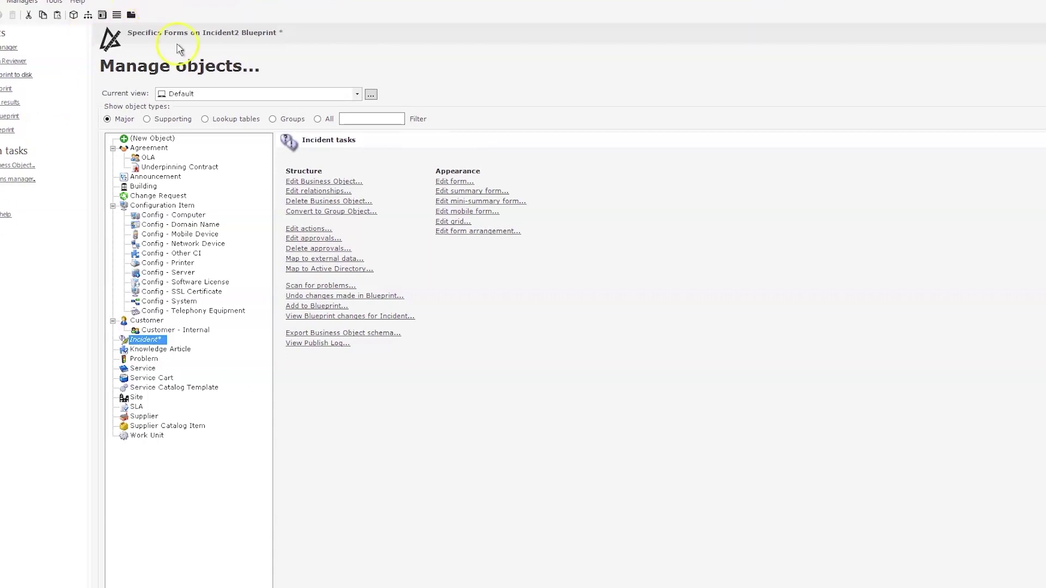
# Open the Specifics - Employee Termination summary form from the Supporting objects list
pyautogui.click(146, 119)
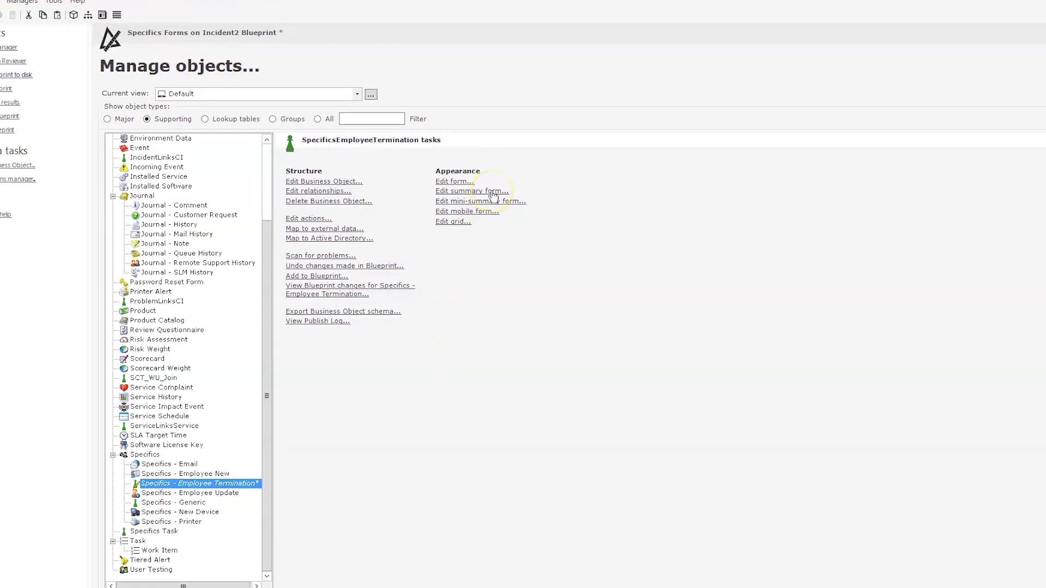
pyautogui.click(493, 192)
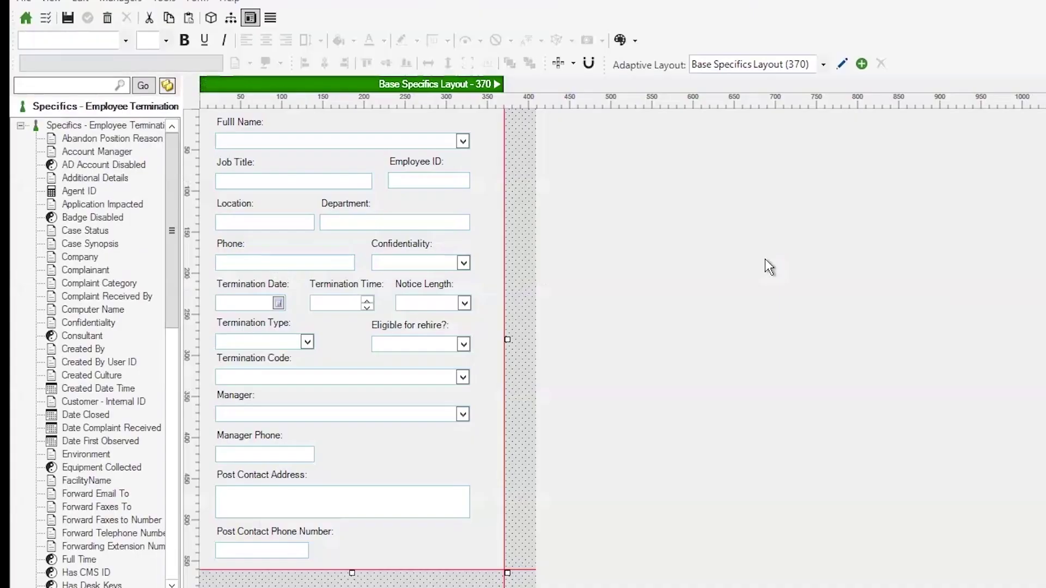
pyautogui.click(478, 112)
# Open the Employee Termination form and load its Specifics Large (895) version
pyautogui.click(31, 24)
pyautogui.click(714, 246)
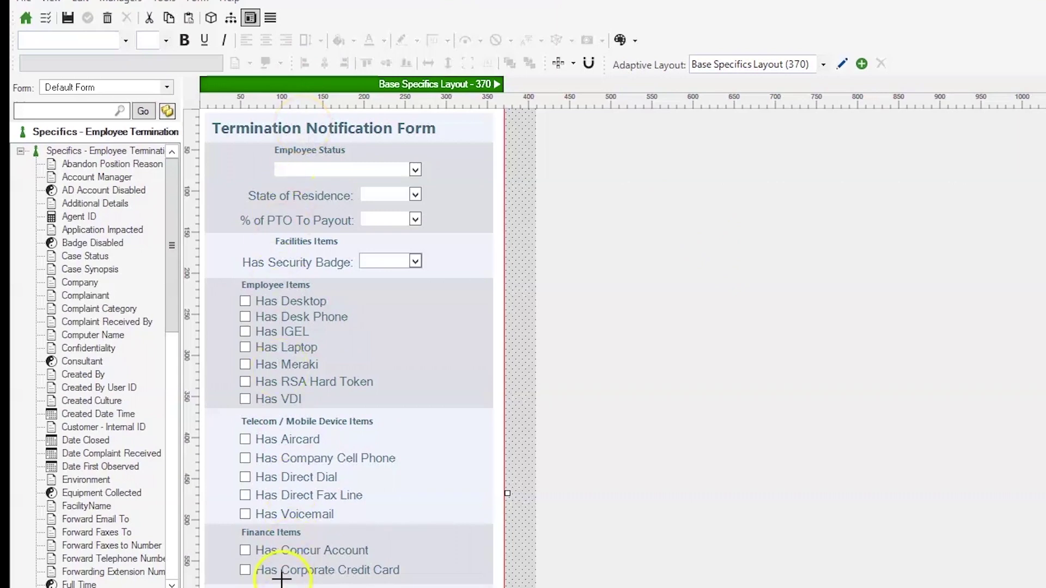
pyautogui.click(168, 86)
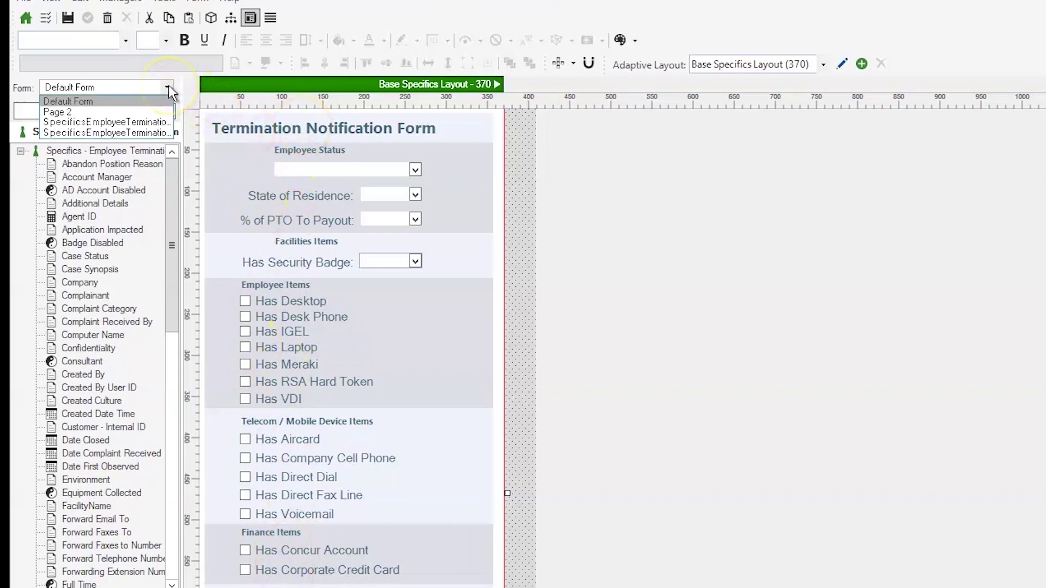
pyautogui.click(144, 132)
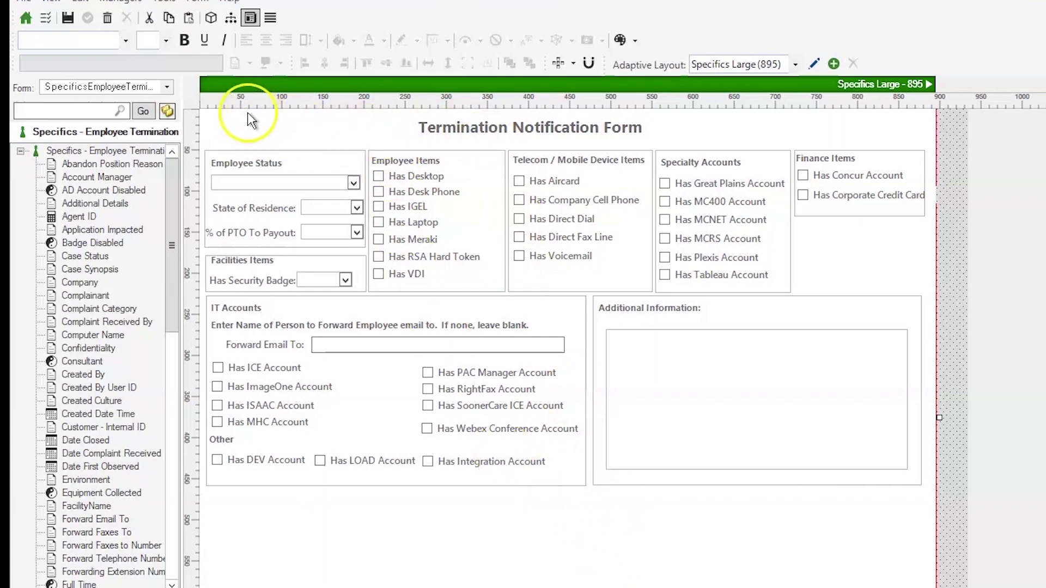
# View the Default Form and then Page 2 with IT Accounts, and return to the object list
pyautogui.click(166, 87)
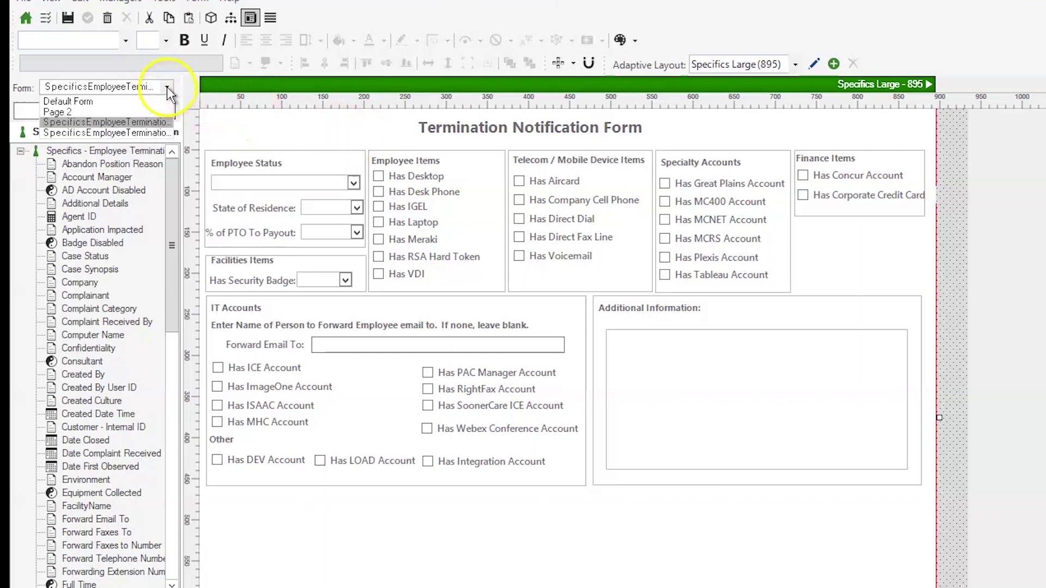
pyautogui.click(132, 100)
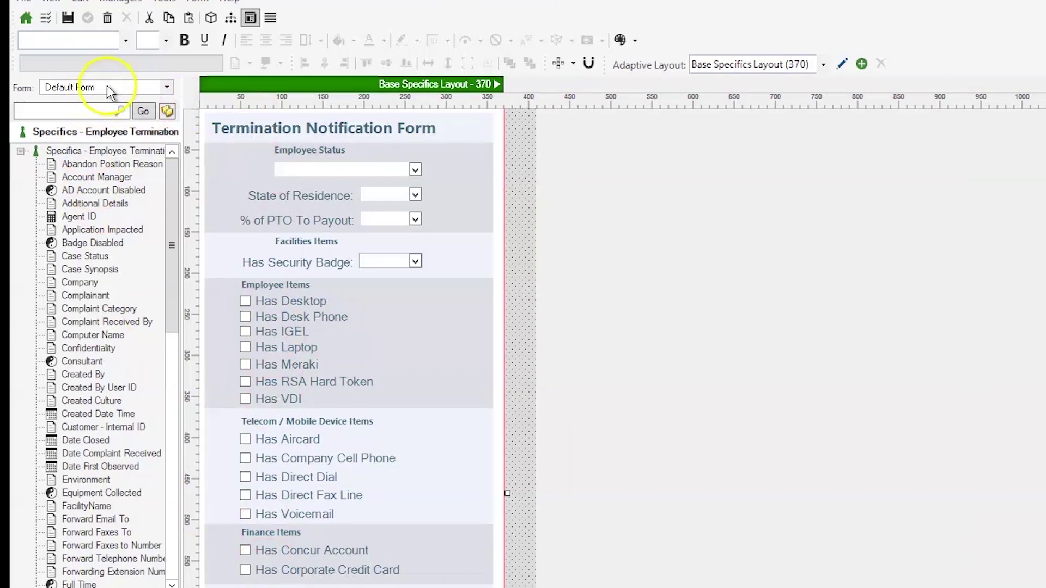
pyautogui.click(165, 86)
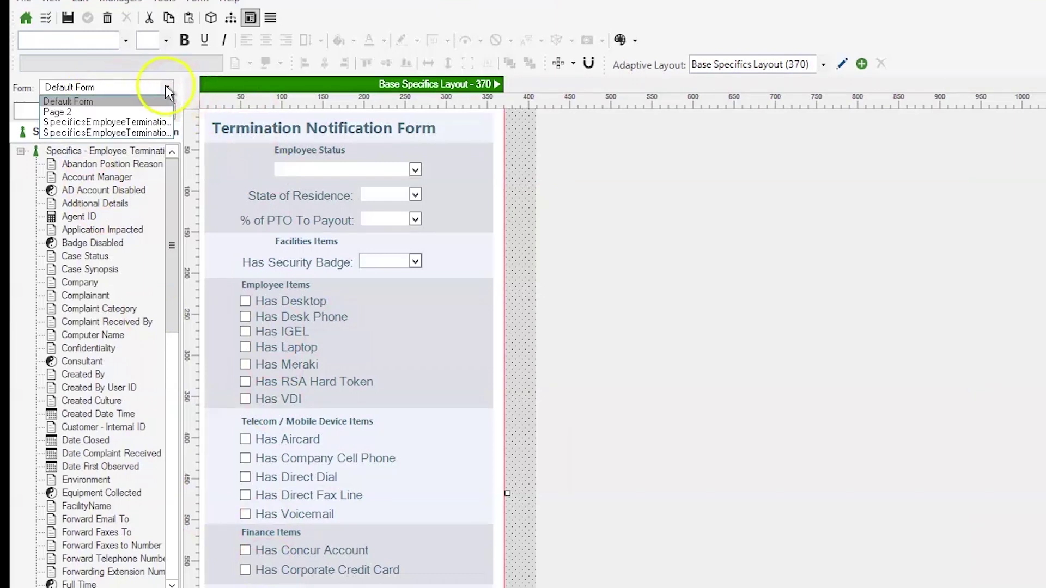
pyautogui.click(76, 112)
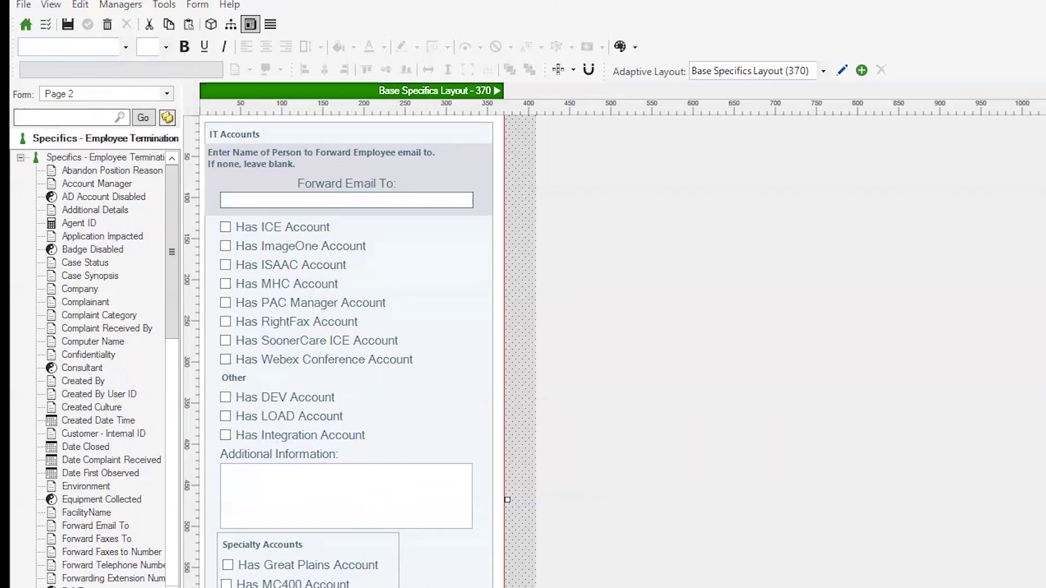
pyautogui.click(30, 24)
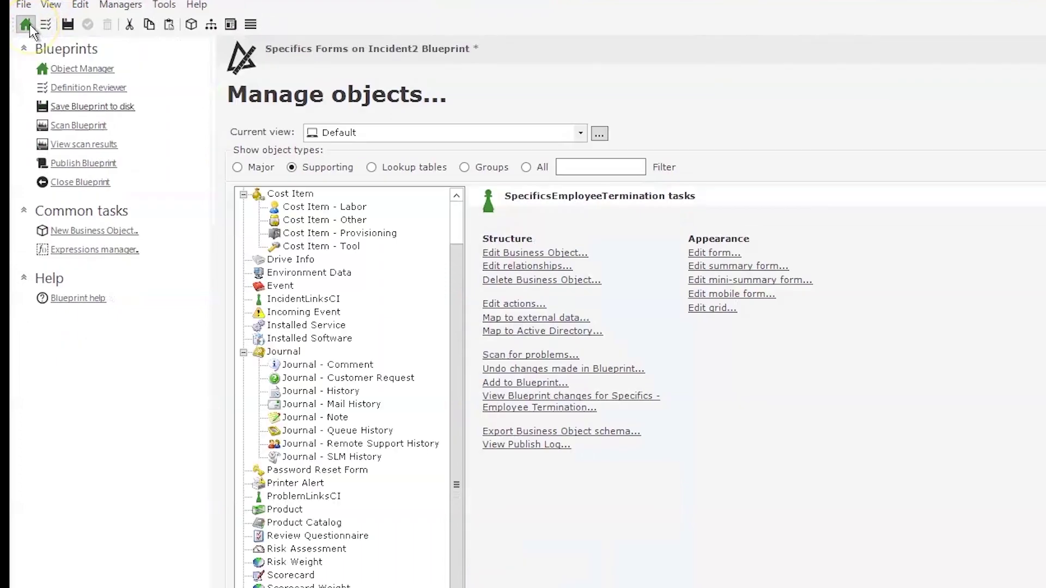
# Open the properties of the Incident object's Specifics Tab Control field
pyautogui.click(256, 167)
pyautogui.click(291, 470)
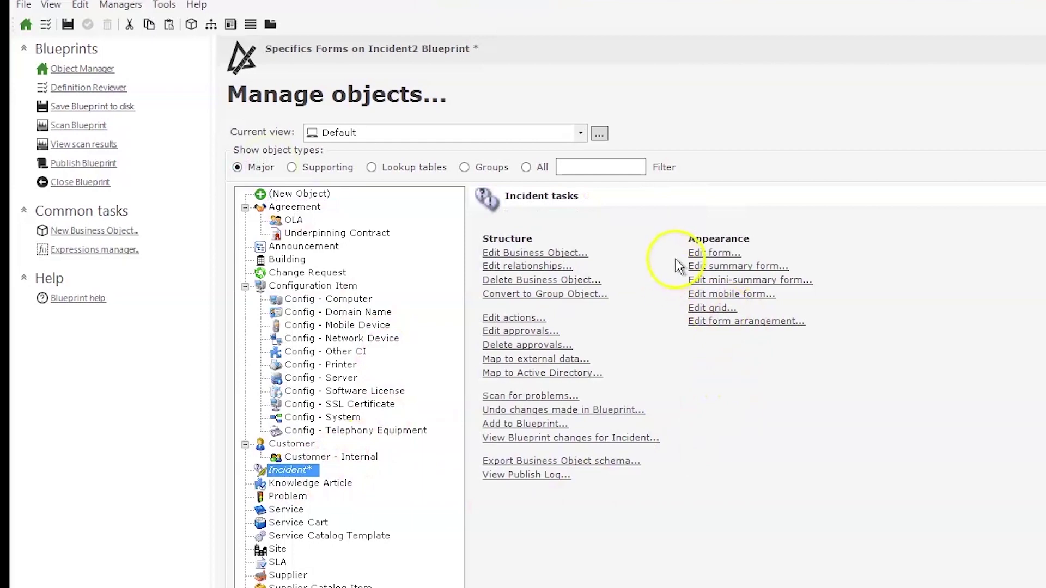
pyautogui.click(561, 252)
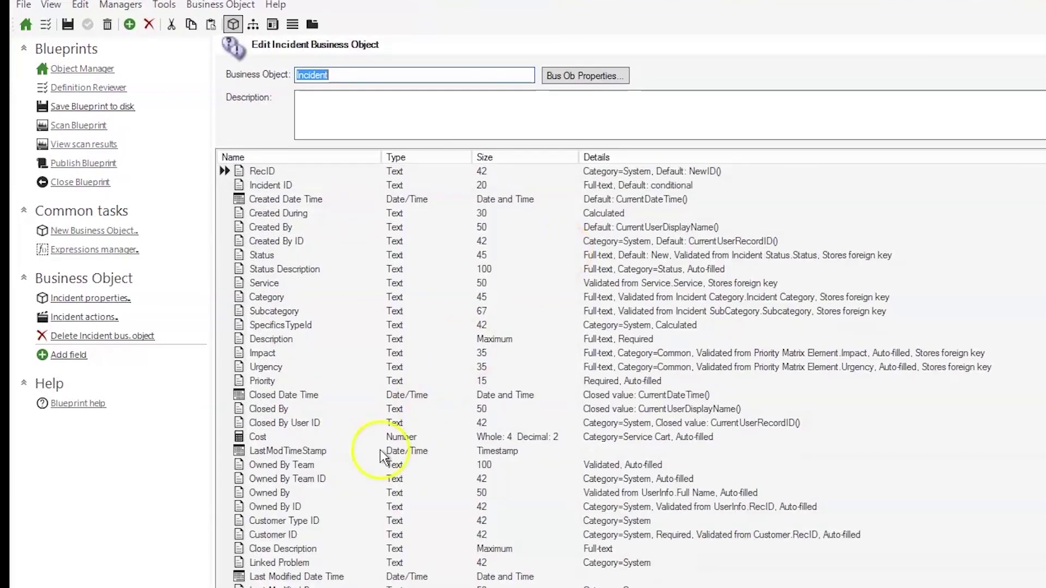
pyautogui.scroll(-20, 619, 374)
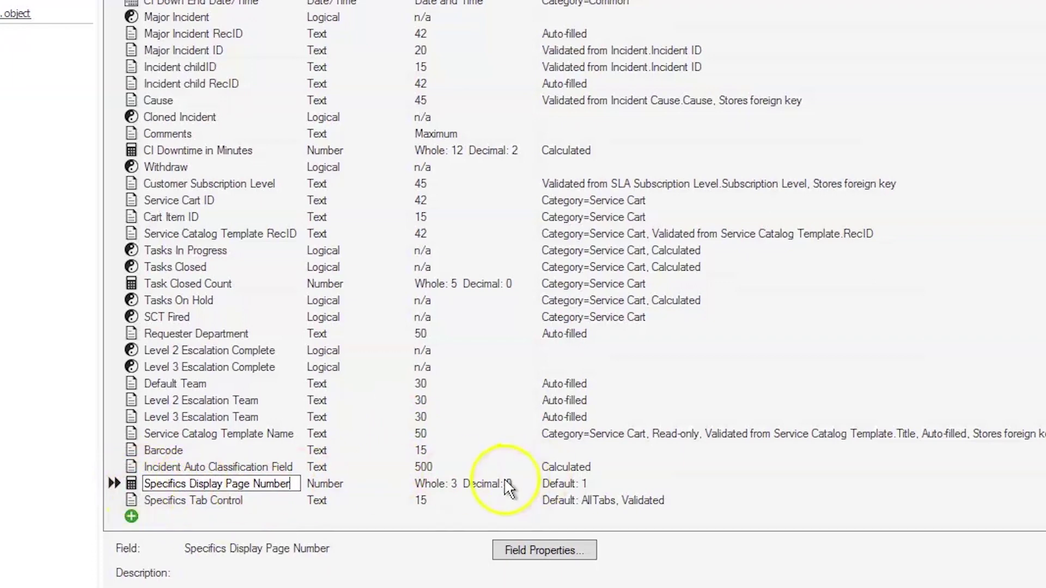
pyautogui.click(146, 501)
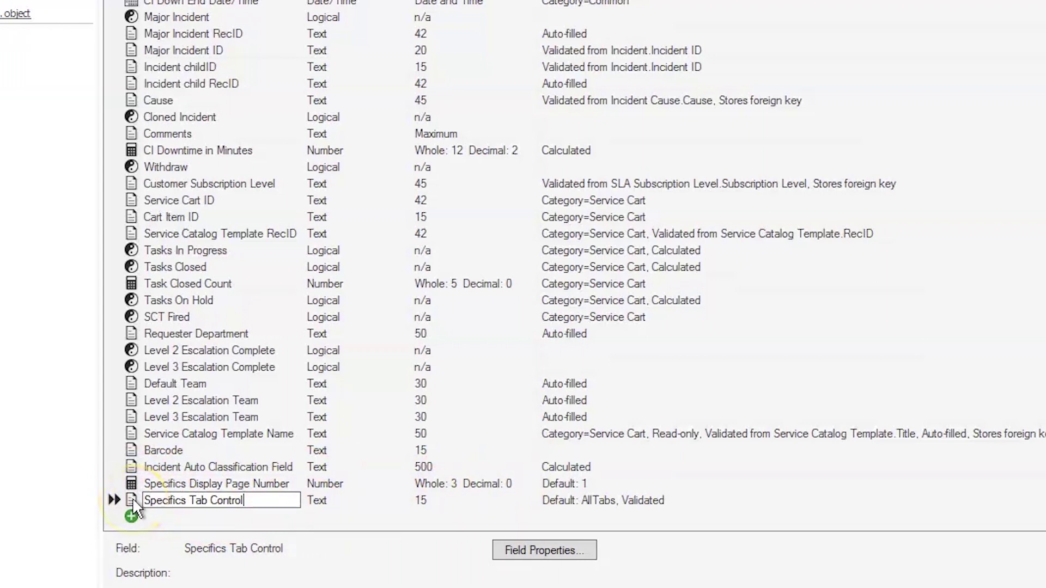
pyautogui.doubleClick(133, 498)
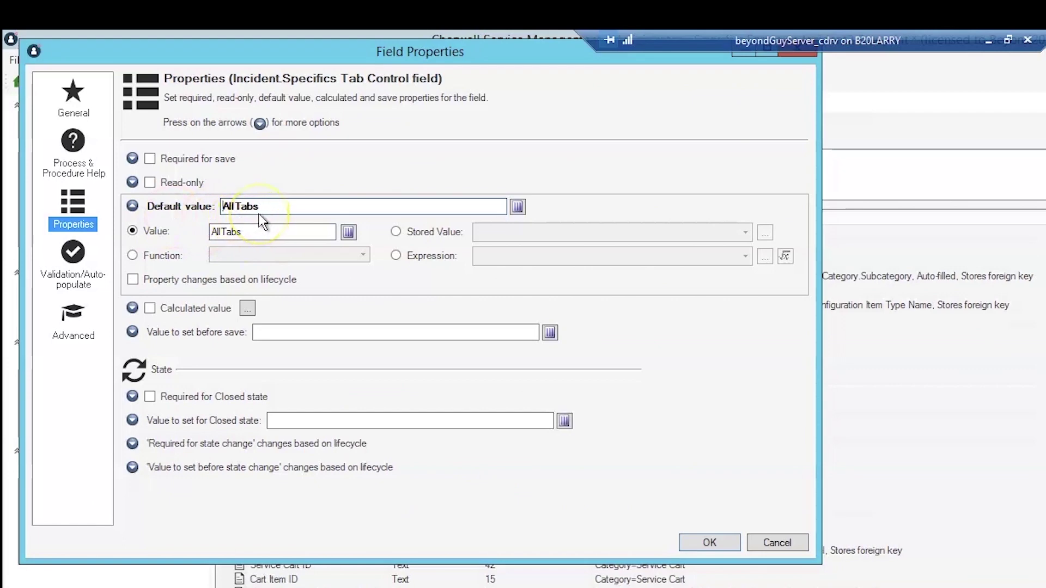
# Confirm its validation list allows only AllTabs or SingleTab, then apply Incident changes to the Blueprint
pyautogui.click(75, 268)
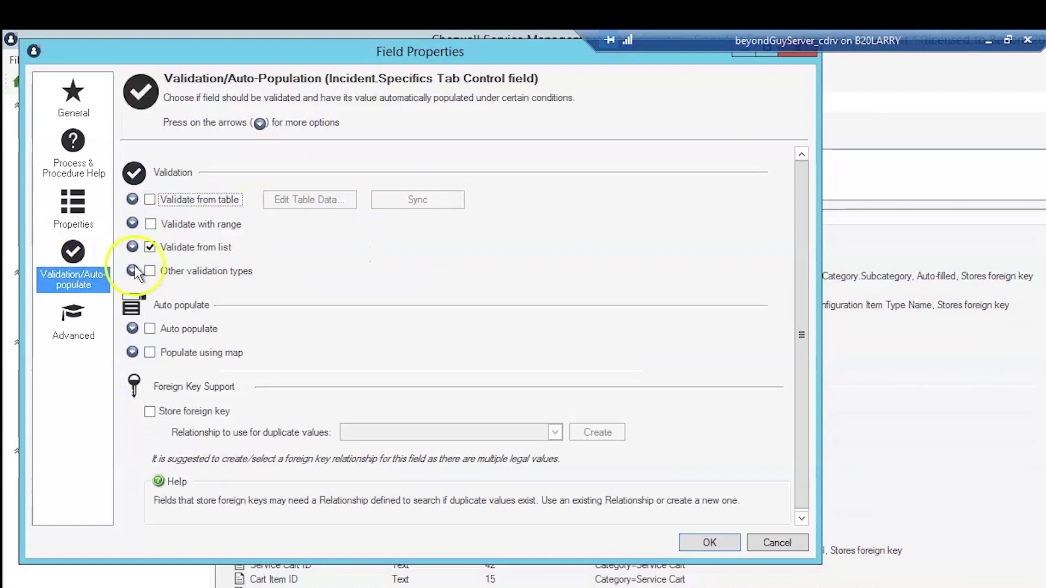
pyautogui.click(133, 248)
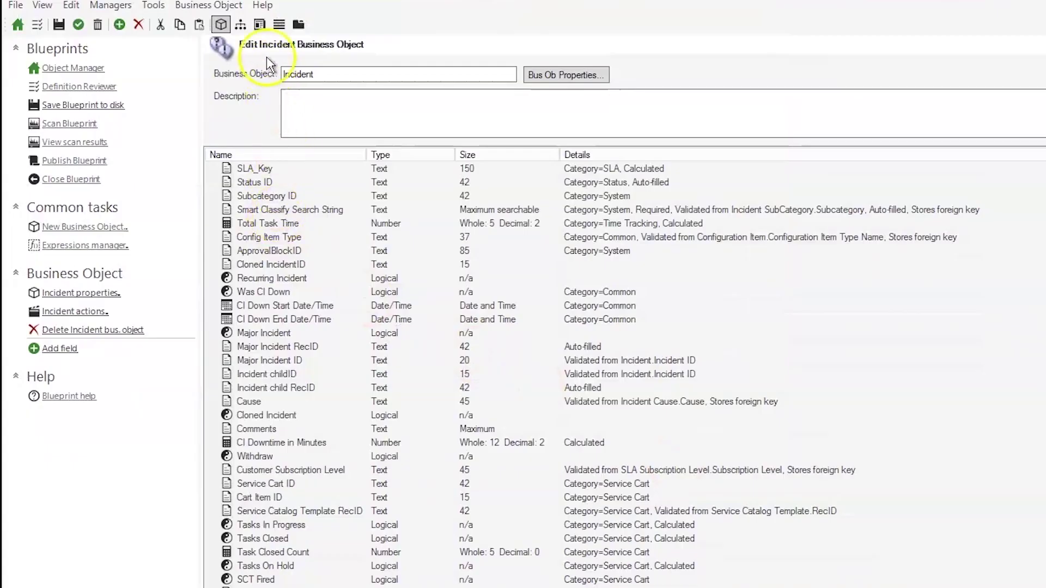
pyautogui.click(265, 27)
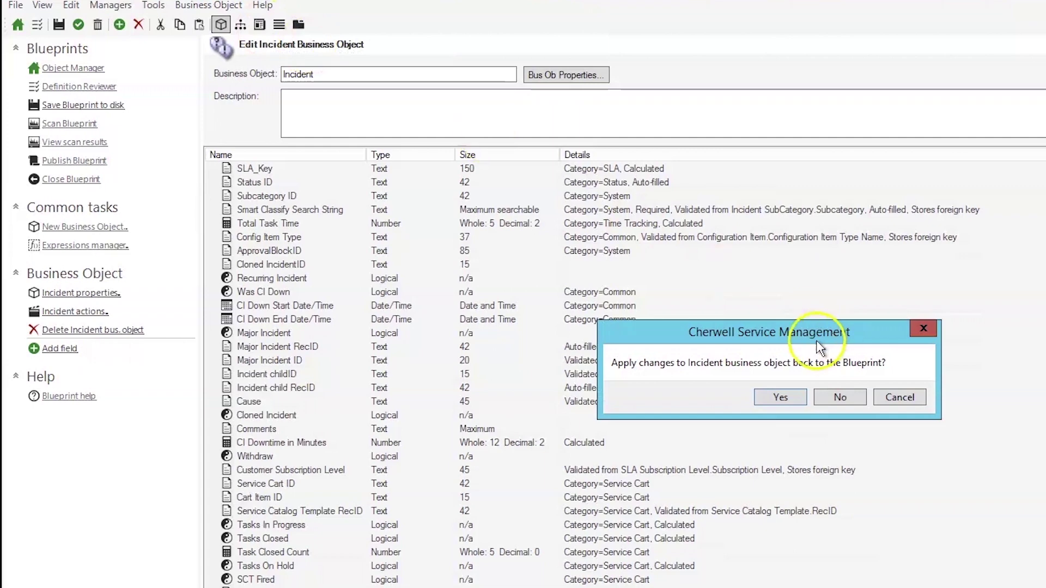
pyautogui.click(801, 394)
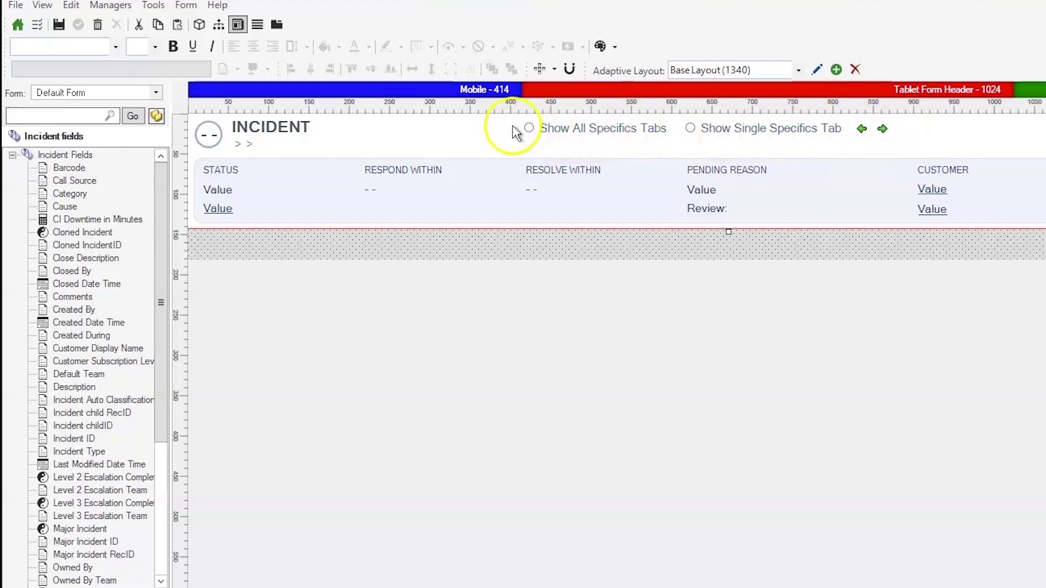
# Preview the Incident form at tablet and mobile widths, then select Show All Specifics Tabs in Base Layout
pyautogui.click(855, 89)
pyautogui.click(357, 82)
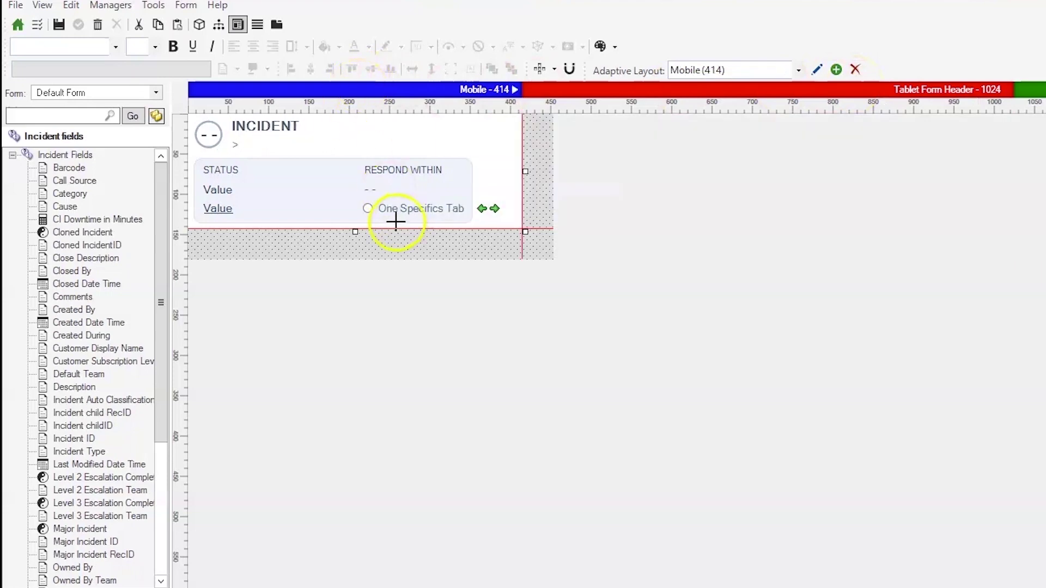
pyautogui.click(1036, 91)
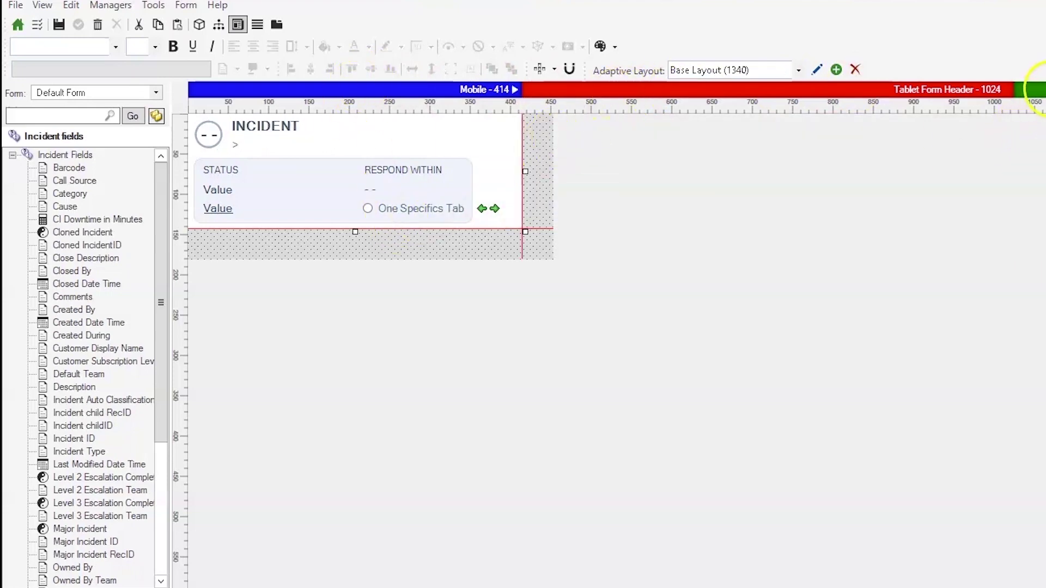
pyautogui.click(601, 135)
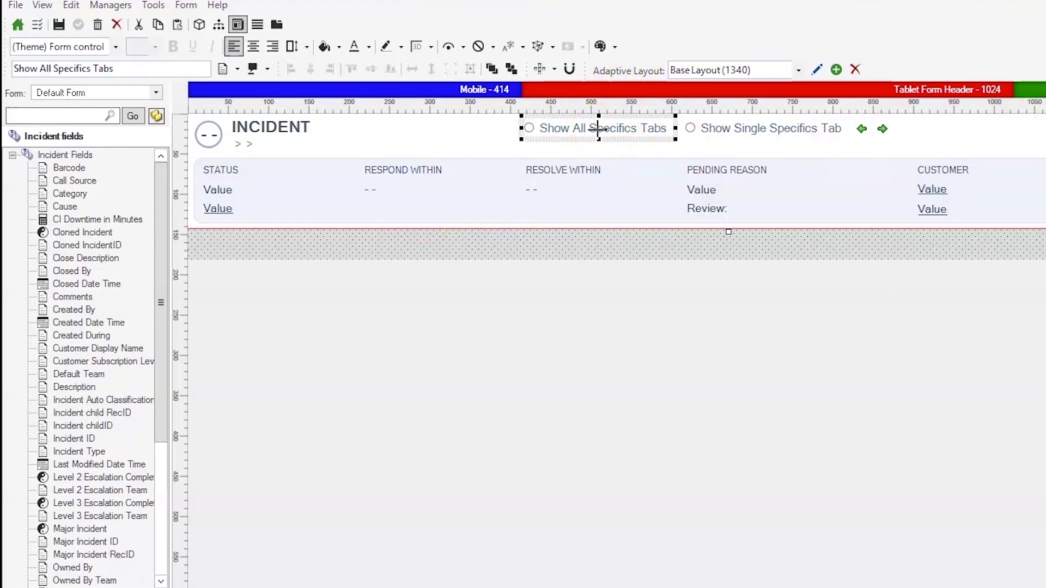
pyautogui.click(600, 125)
# Make Show Single Specifics Tab store SingleTab in the Specifics Tab Control field
pyautogui.click(722, 130)
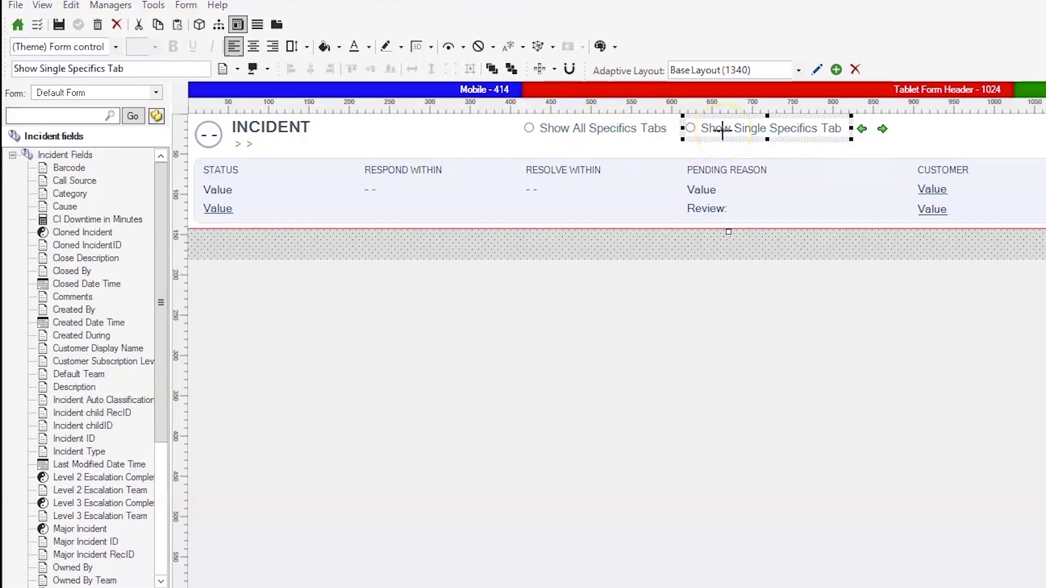
pyautogui.rightClick(773, 129)
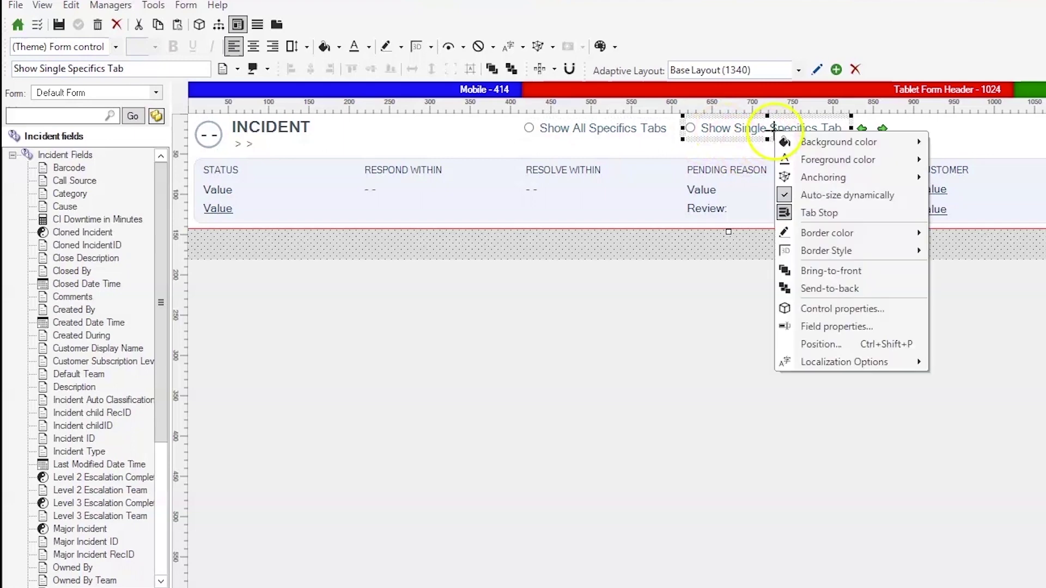
pyautogui.click(822, 309)
pyautogui.click(606, 305)
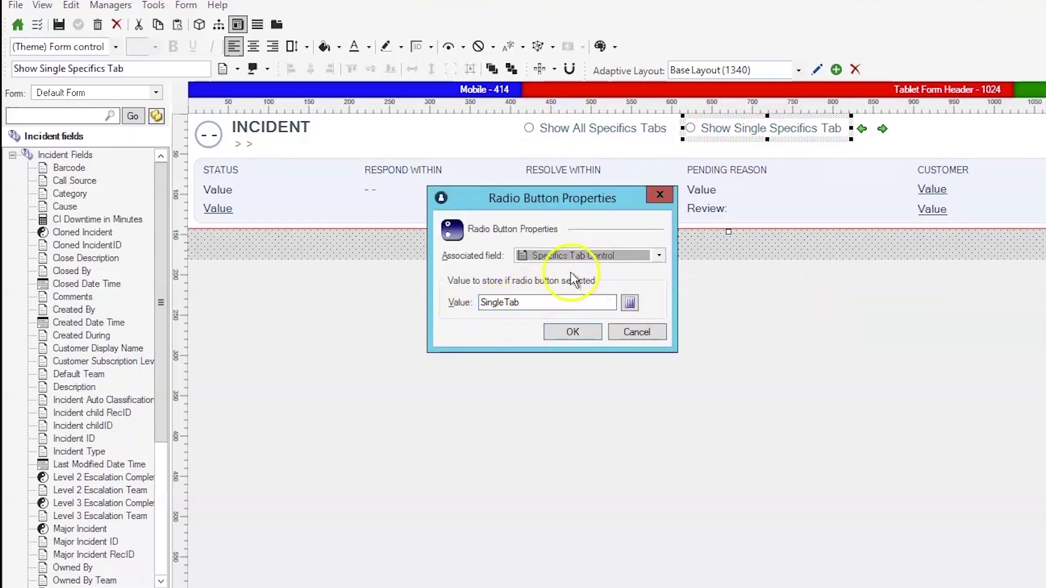
pyautogui.click(564, 333)
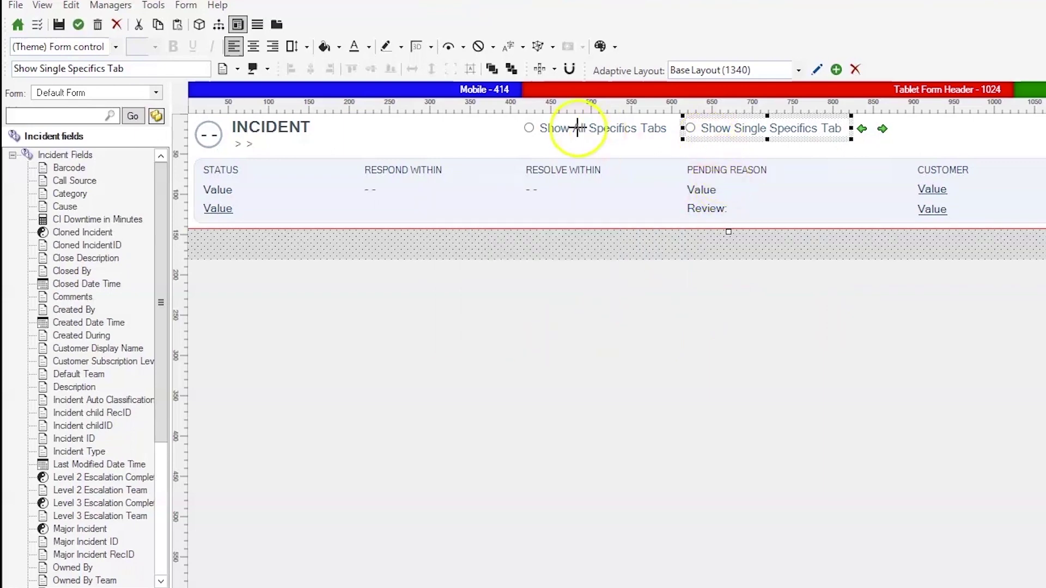
# Review the tab options' visibility conditions in base and tablet layouts without changing them
pyautogui.click(466, 47)
pyautogui.click(479, 67)
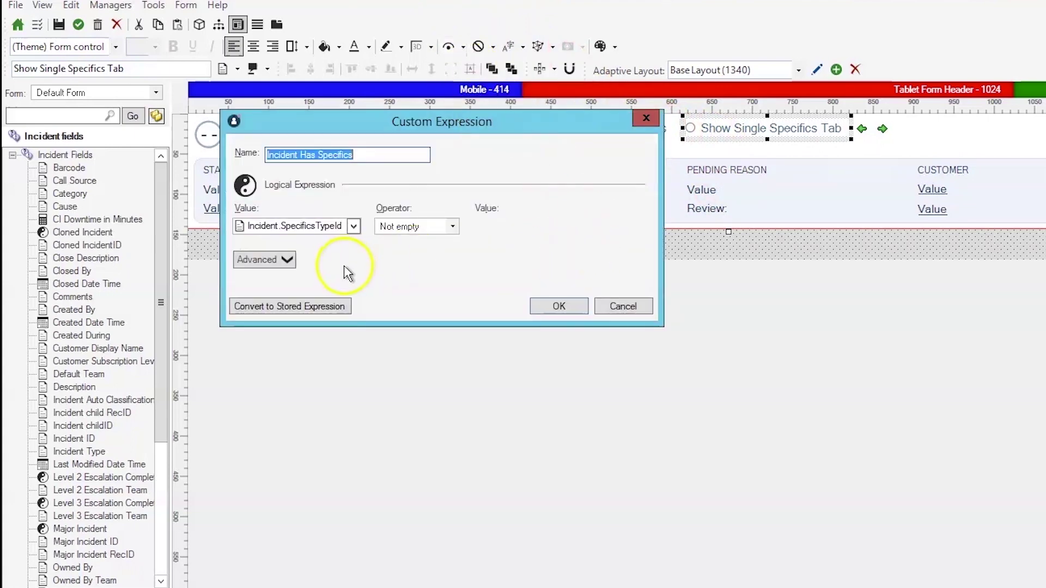
pyautogui.click(542, 308)
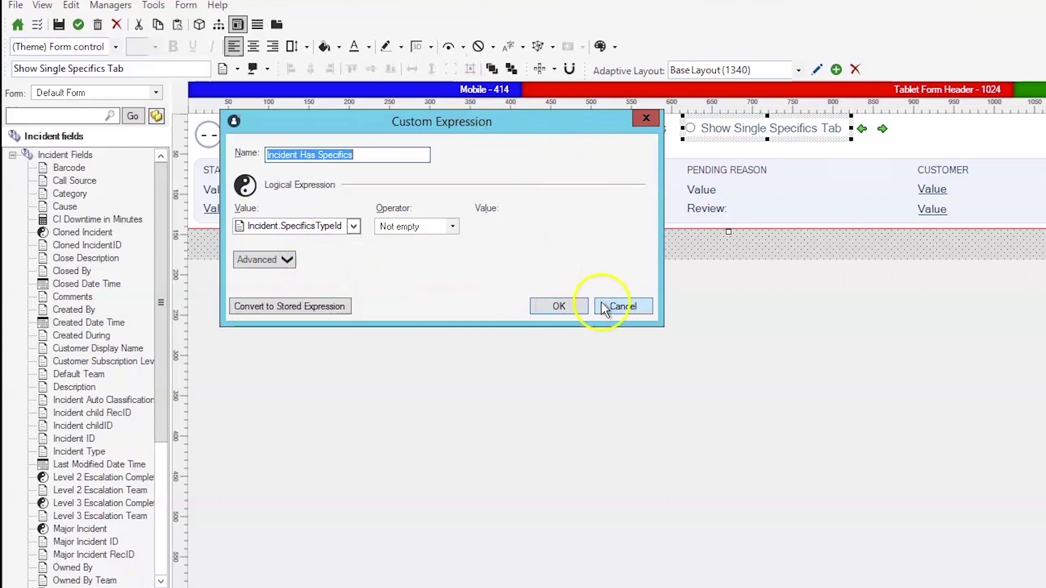
pyautogui.click(590, 116)
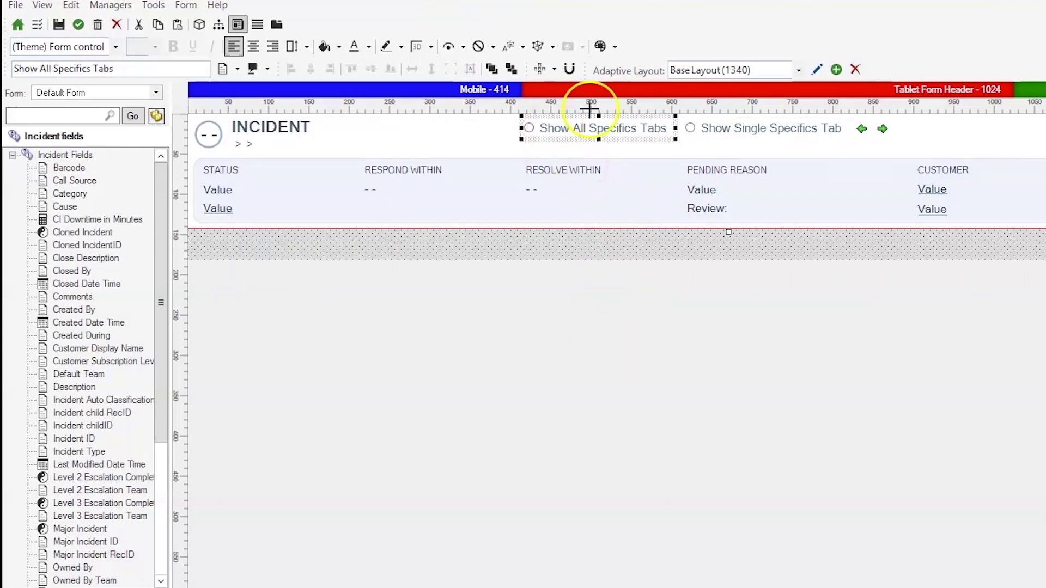
pyautogui.click(608, 87)
pyautogui.click(458, 211)
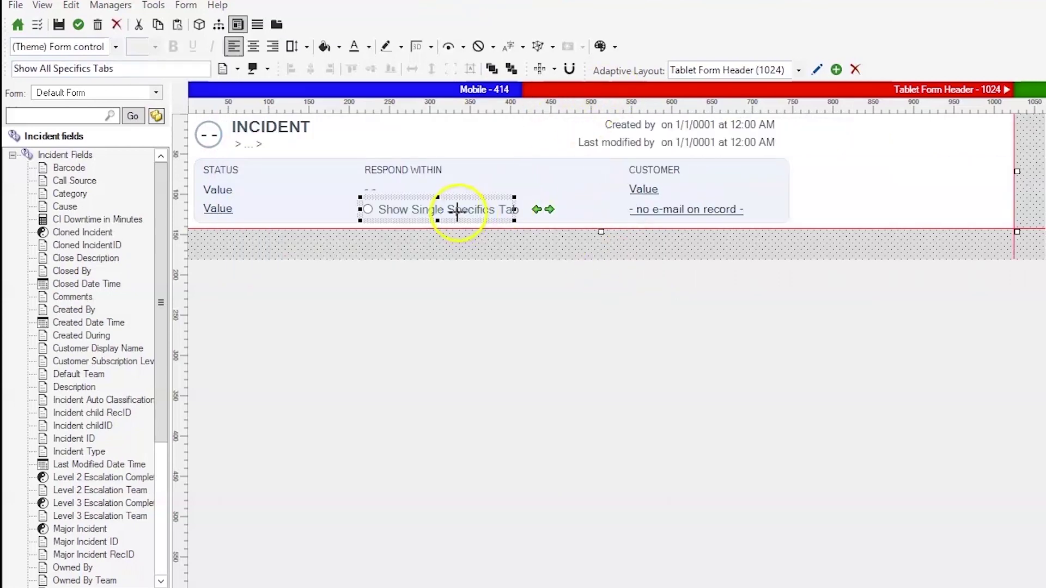
pyautogui.click(462, 46)
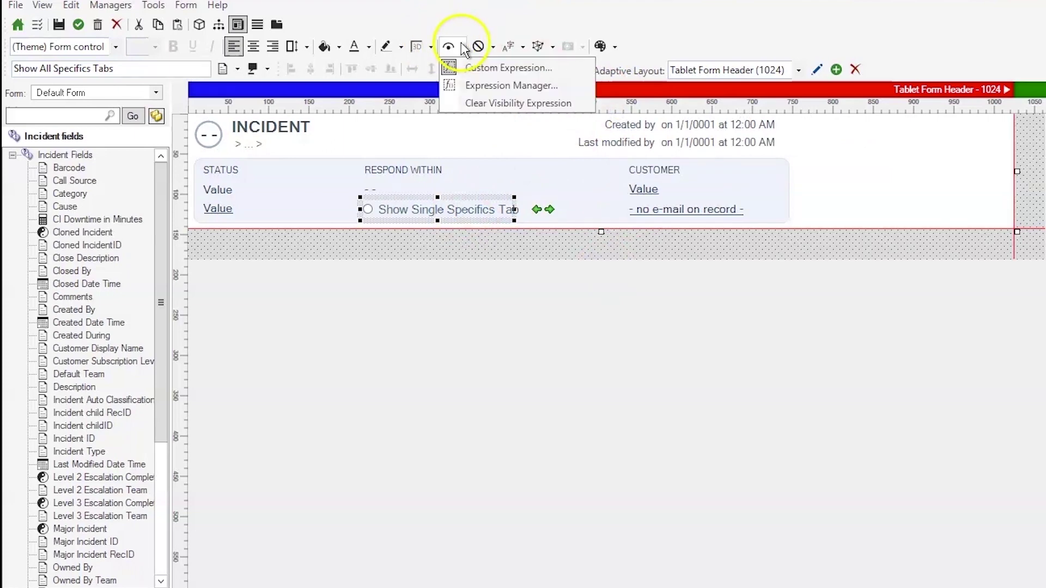
pyautogui.click(475, 67)
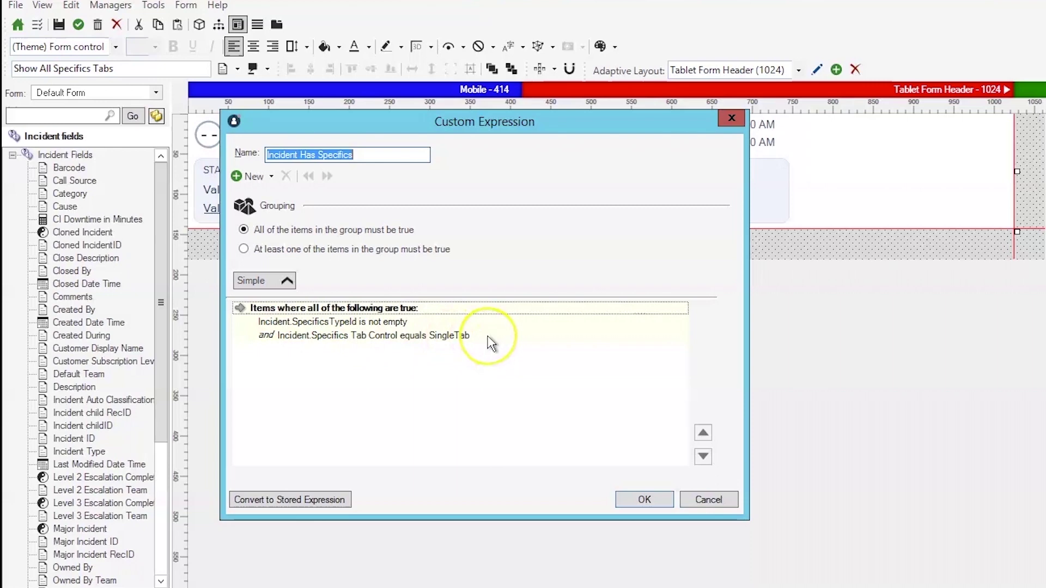
pyautogui.click(718, 500)
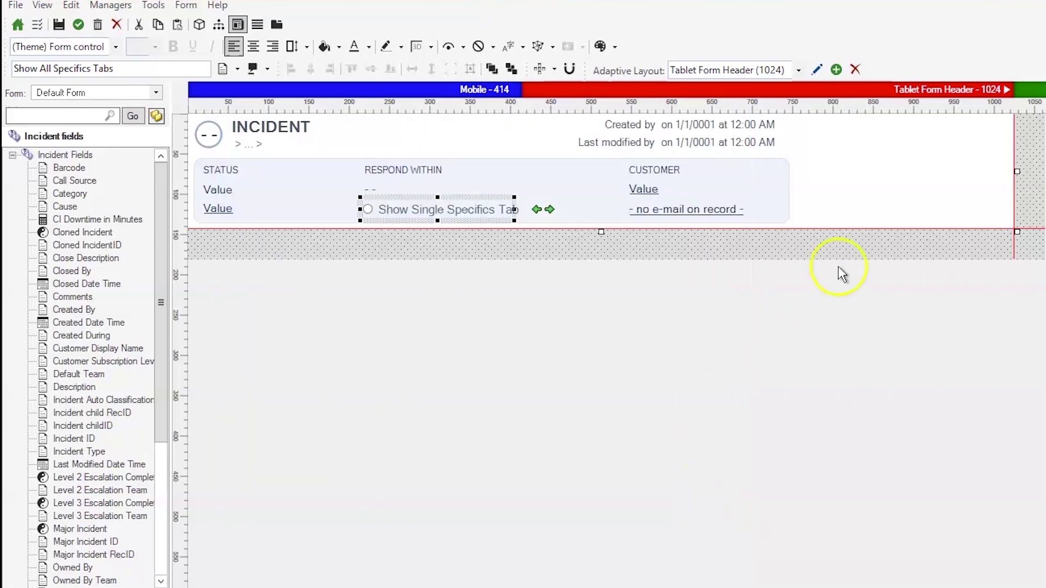
pyautogui.click(1032, 89)
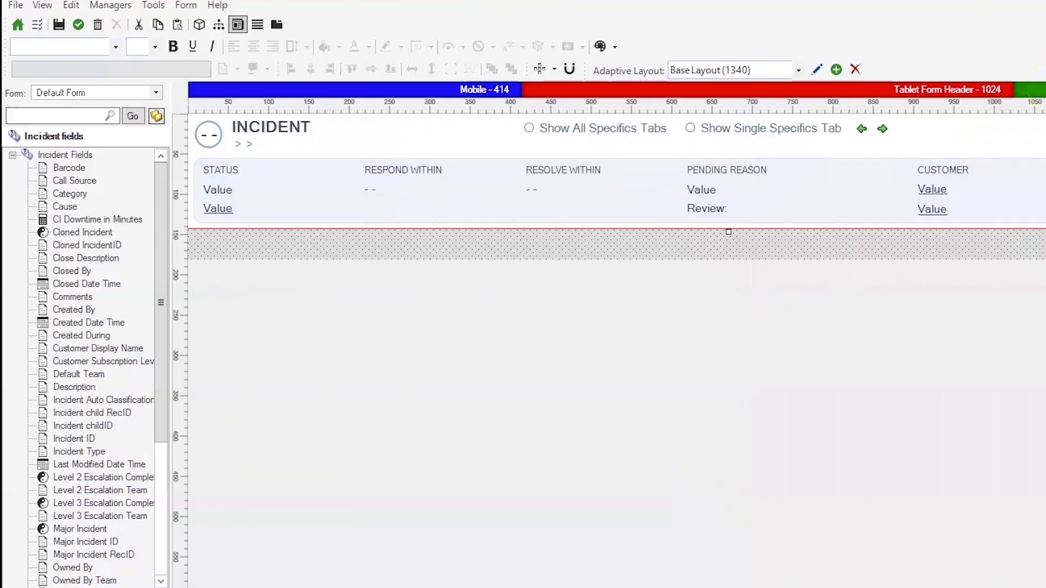
# Show the page arrows only when Specifics Tab Control equals SingleTab
pyautogui.click(862, 128)
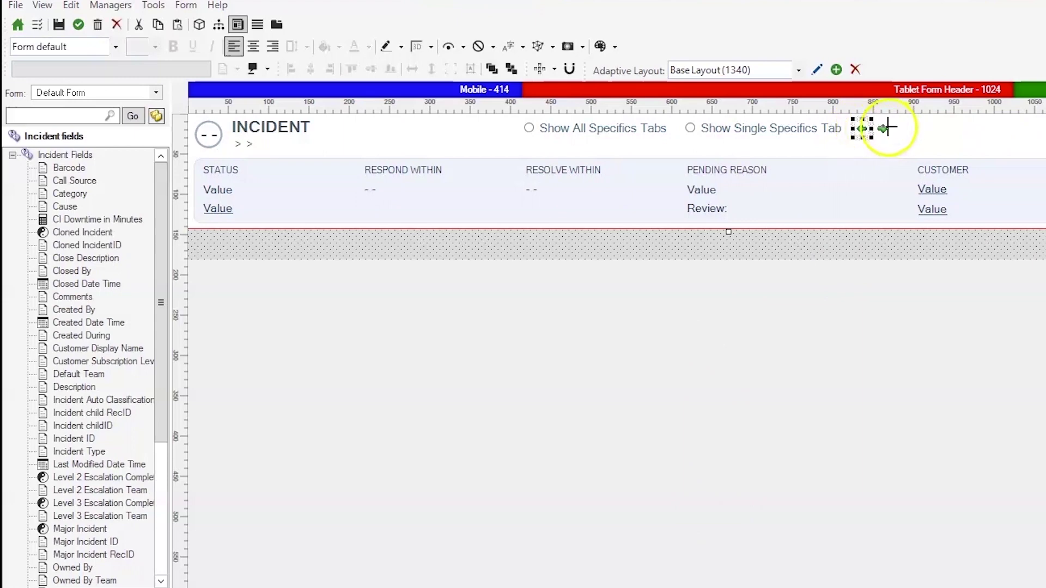
pyautogui.click(462, 48)
pyautogui.click(475, 70)
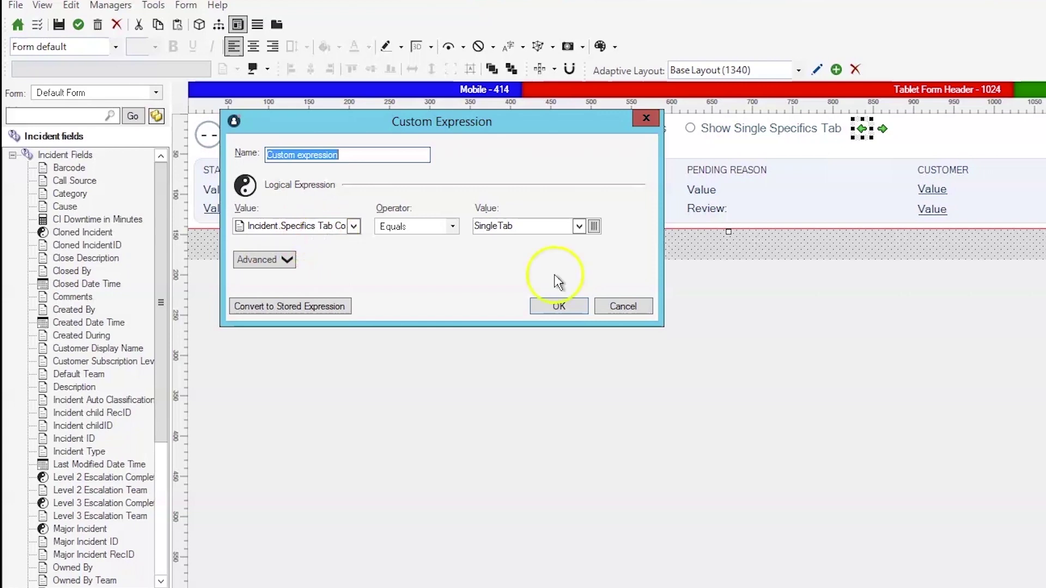
pyautogui.click(550, 306)
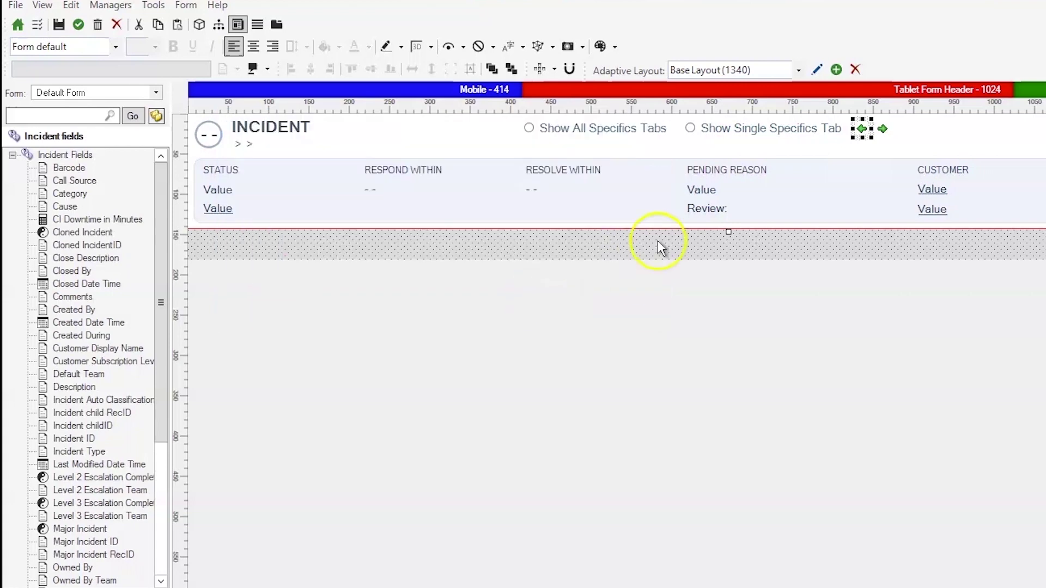
pyautogui.rightClick(856, 129)
# Make Decrease Specifics Display Page set Specifics Display Page Number to the page number minus 1
pyautogui.click(884, 288)
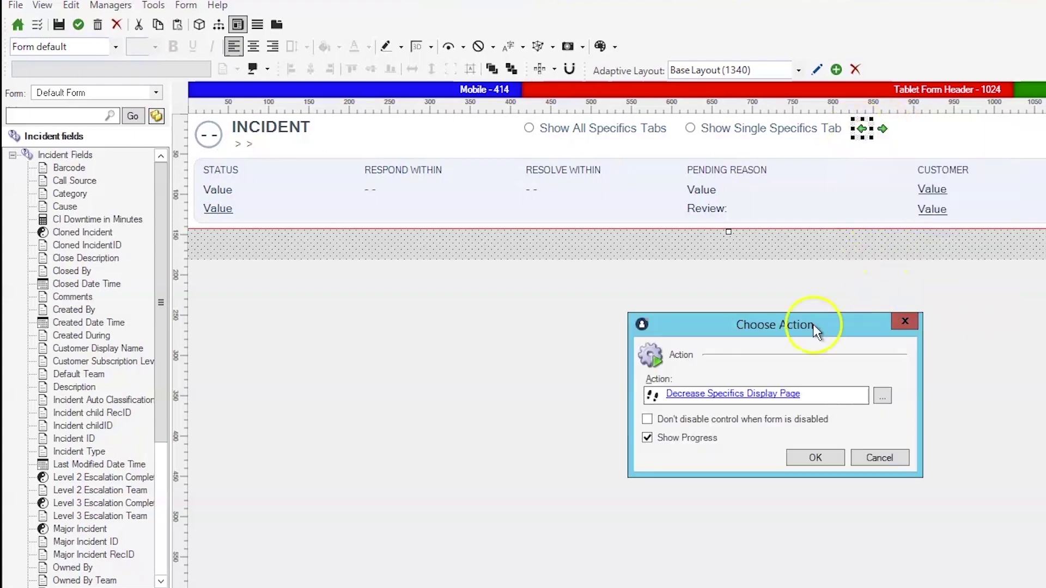
pyautogui.click(754, 394)
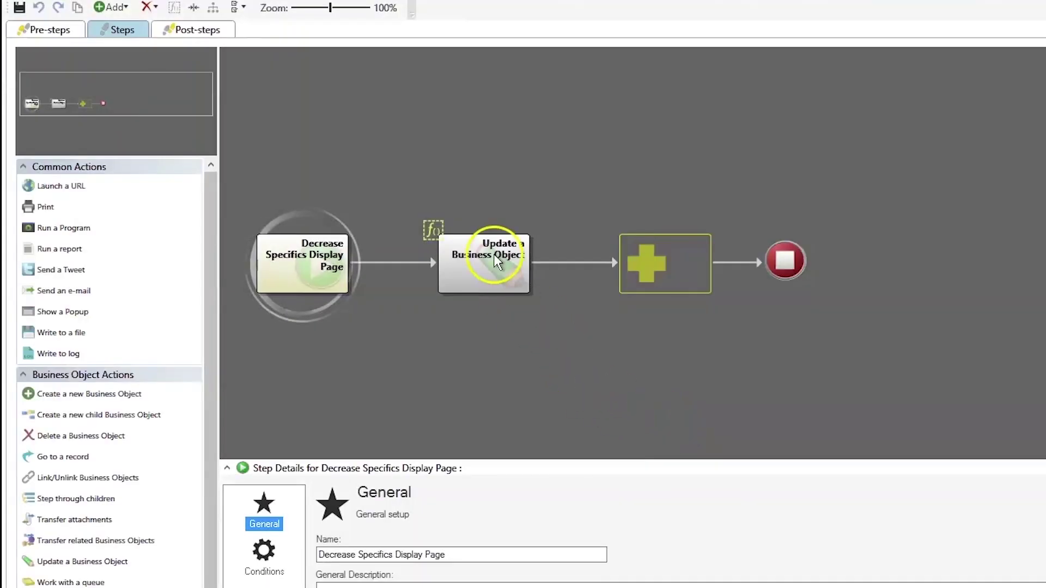
pyautogui.click(494, 255)
pyautogui.click(263, 552)
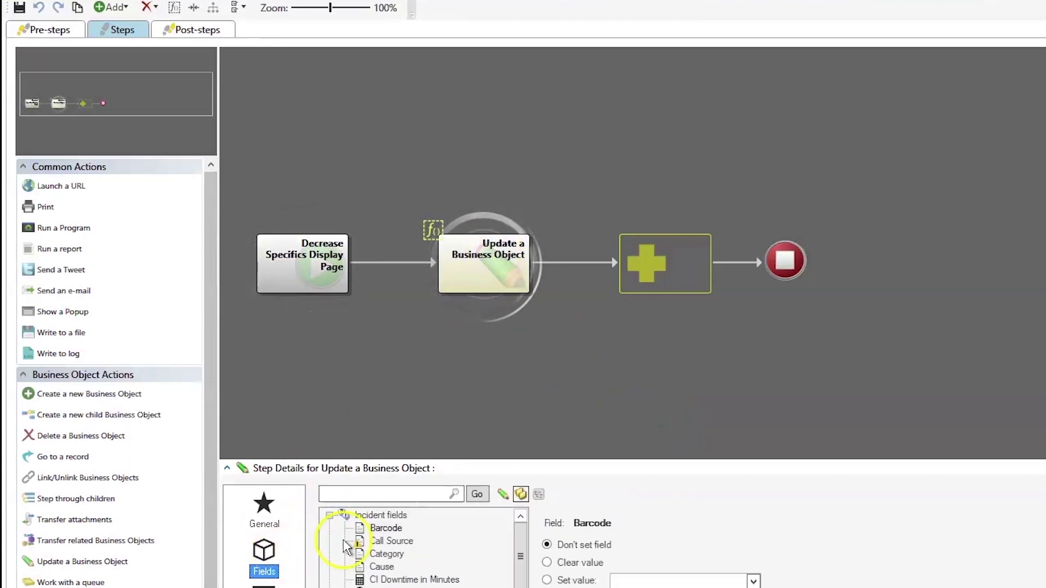
pyautogui.click(502, 494)
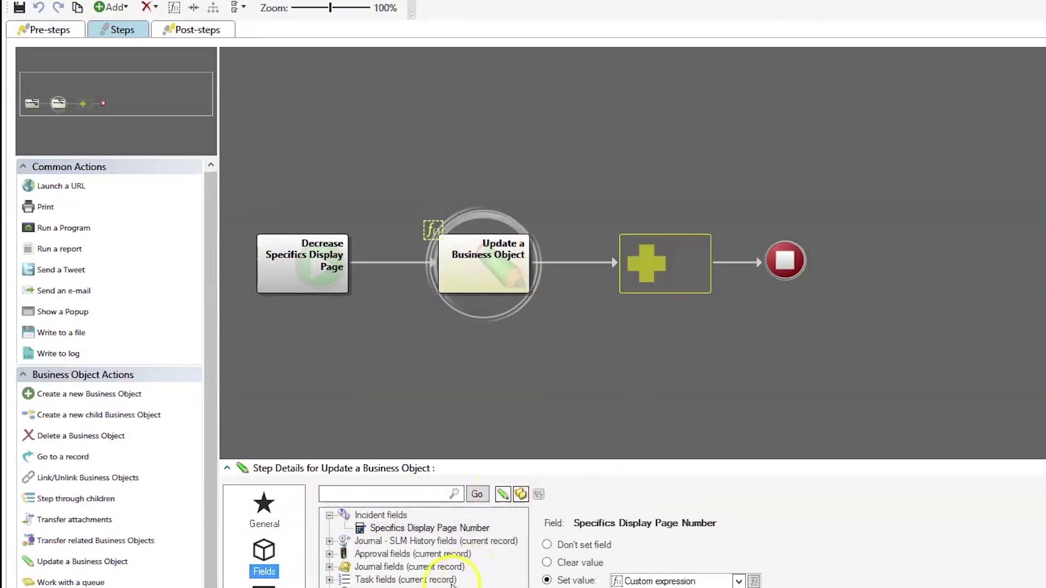
pyautogui.click(444, 529)
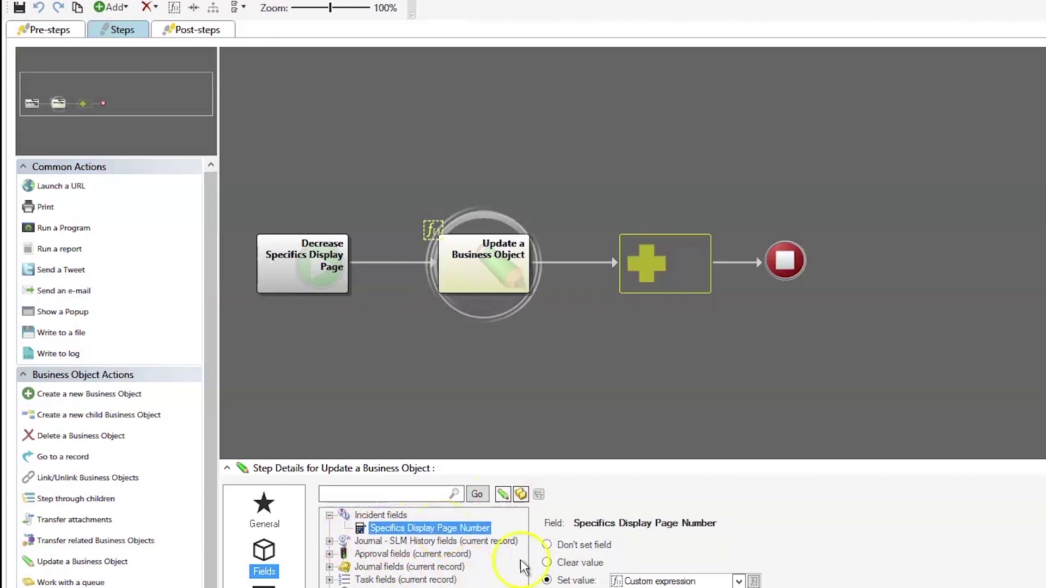
pyautogui.click(754, 582)
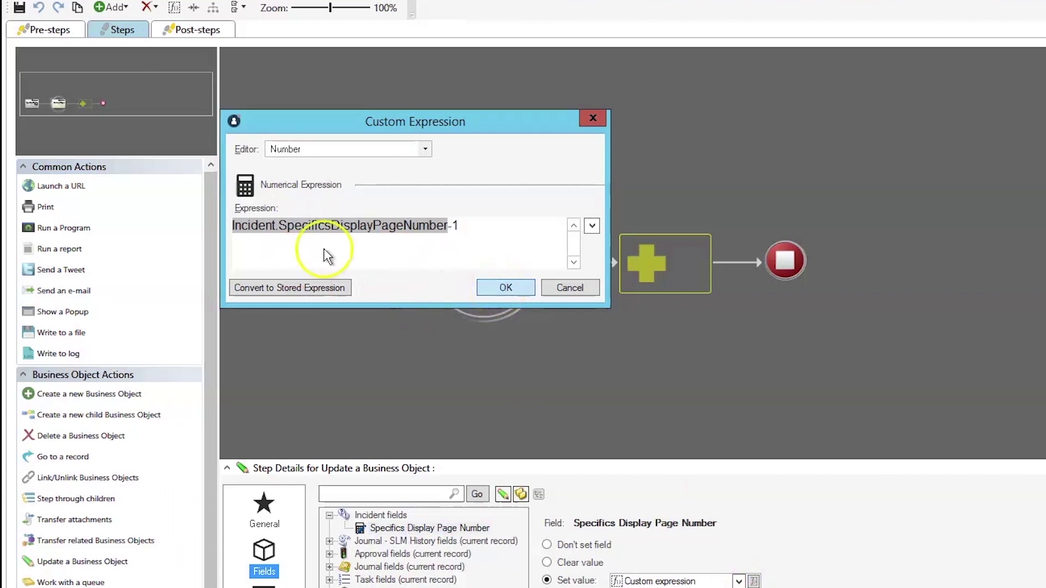
pyautogui.click(493, 288)
# Add a run condition so the update only happens when the page number is greater than 1
pyautogui.rightClick(477, 244)
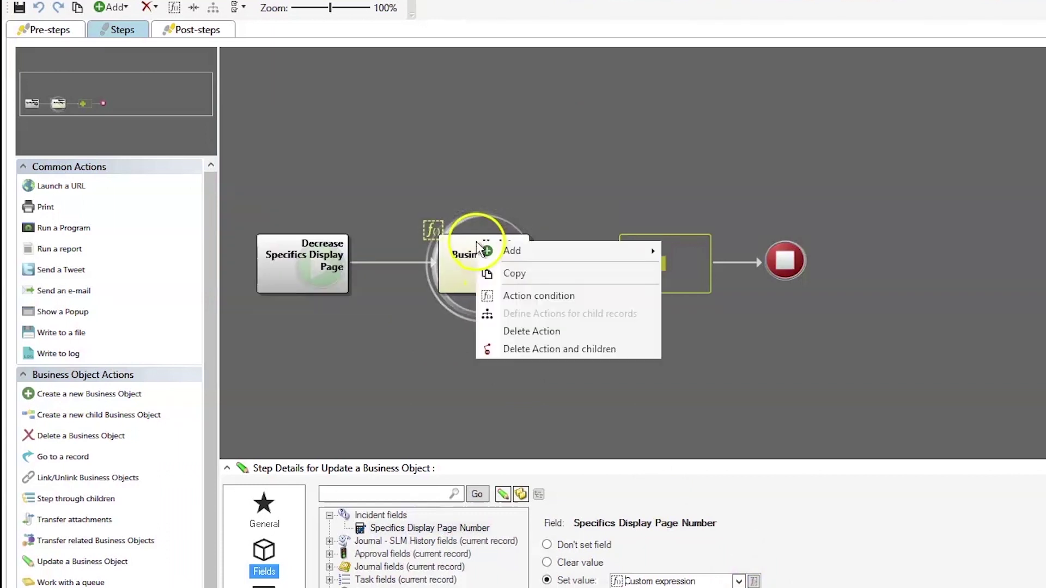
pyautogui.click(527, 296)
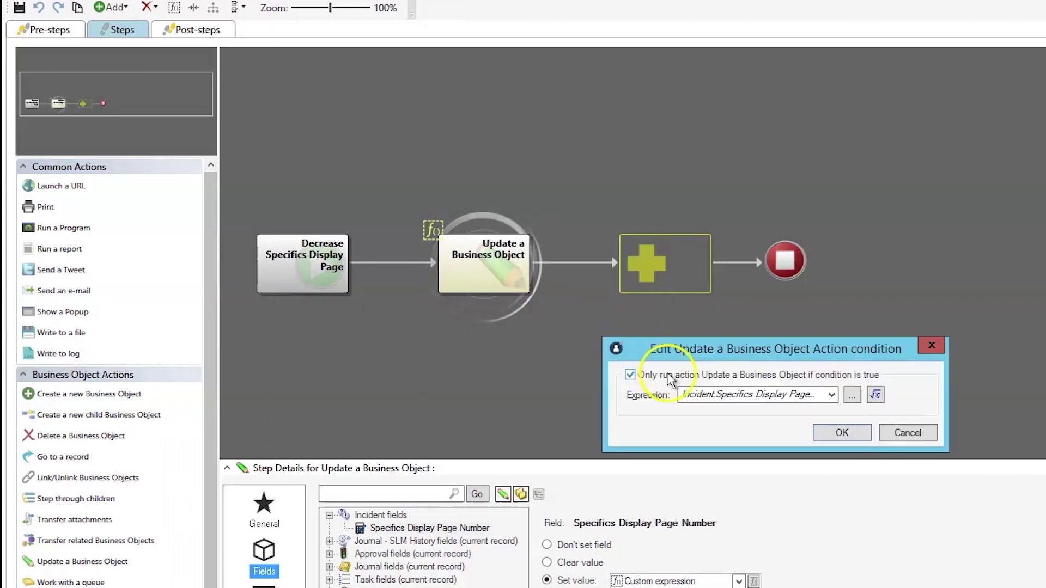
pyautogui.click(876, 394)
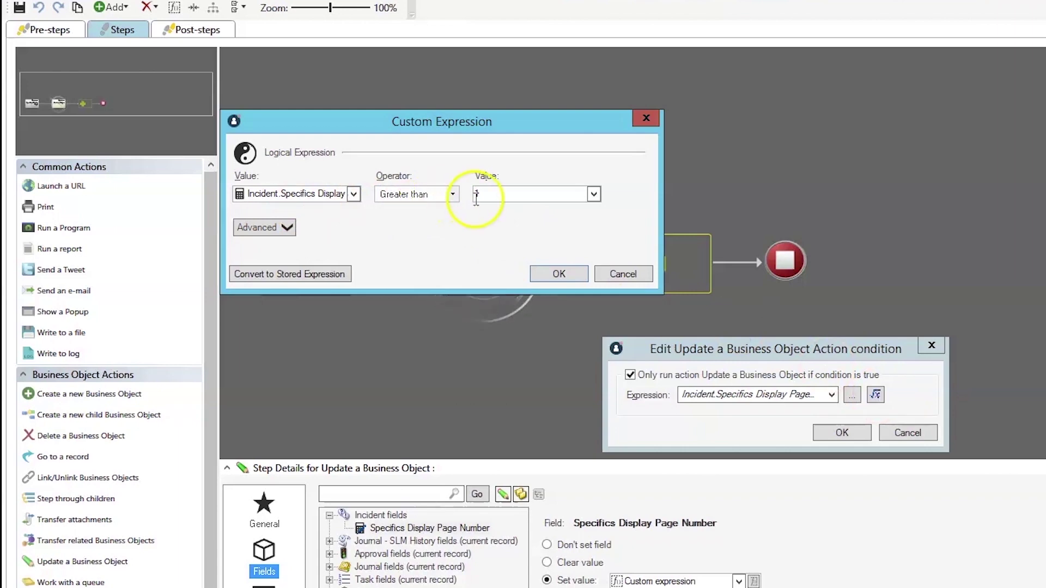
pyautogui.click(559, 273)
pyautogui.click(841, 432)
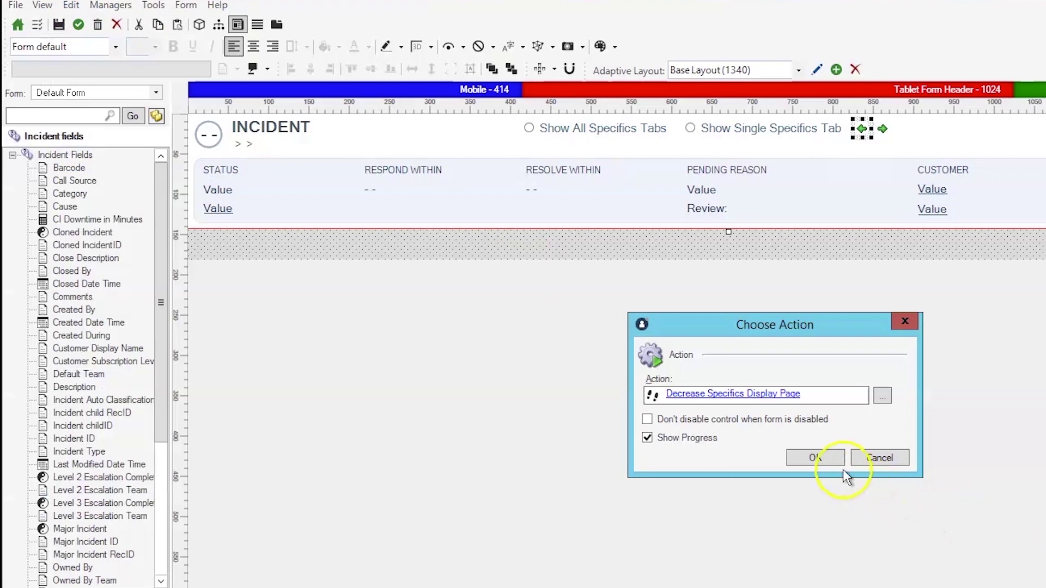
pyautogui.click(838, 463)
# Make the right arrow's Increase step run only when page number is less than 2, then view the Tablet (1024) layout
pyautogui.click(882, 128)
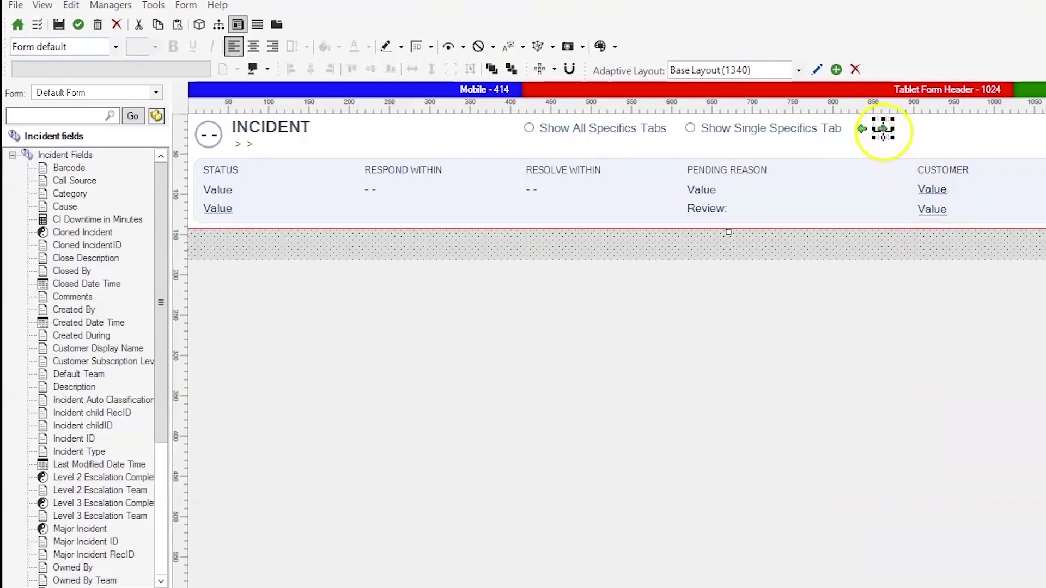
pyautogui.rightClick(882, 129)
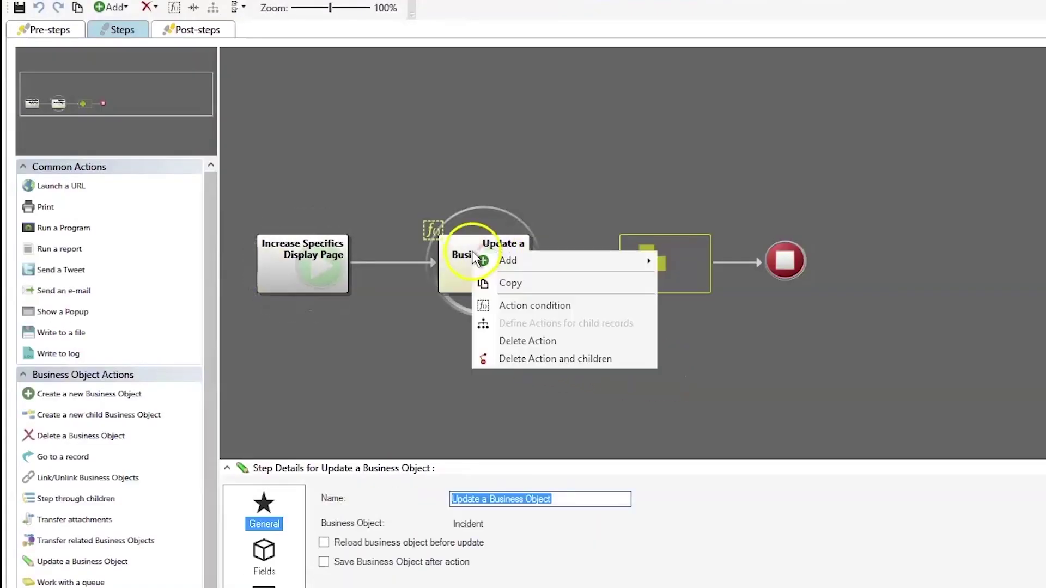
pyautogui.click(540, 308)
pyautogui.click(875, 394)
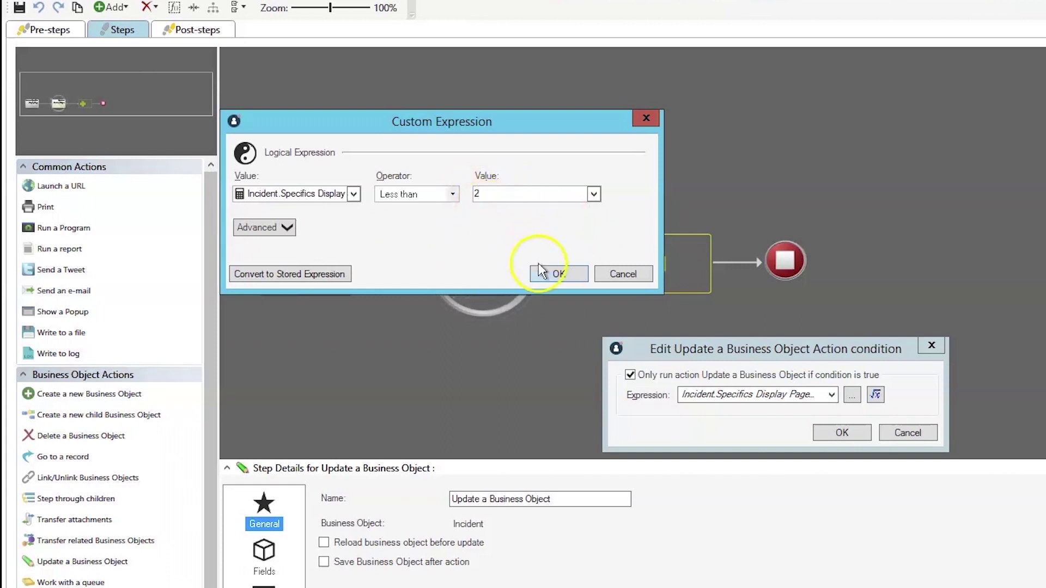
pyautogui.click(556, 273)
pyautogui.click(854, 433)
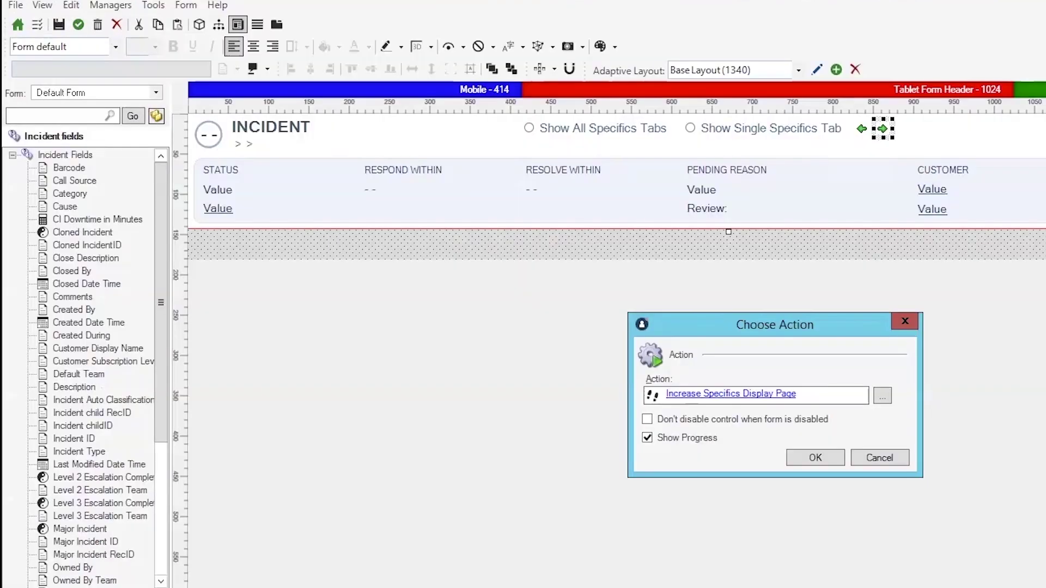
pyautogui.click(815, 458)
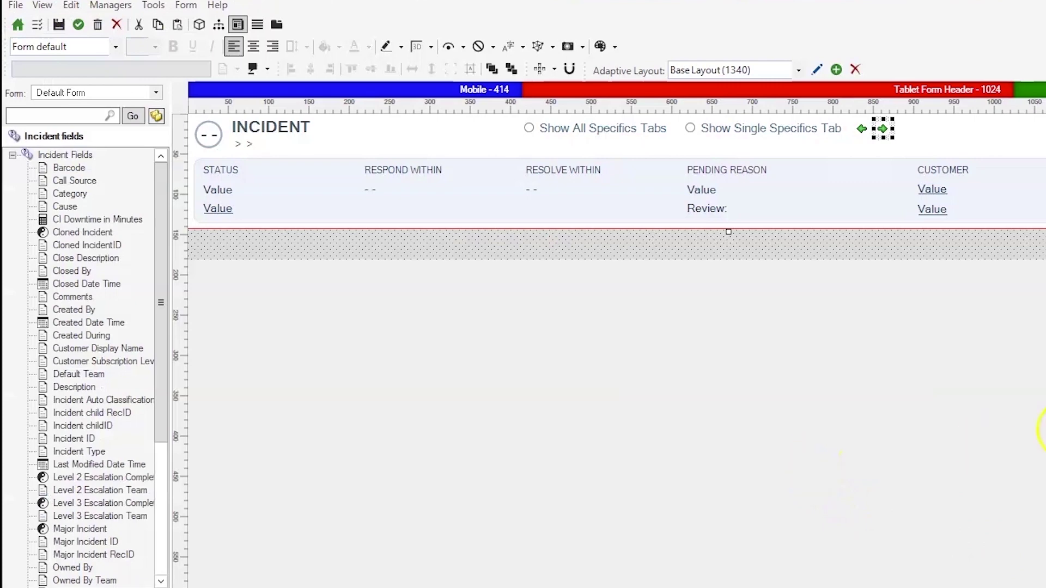
pyautogui.click(710, 91)
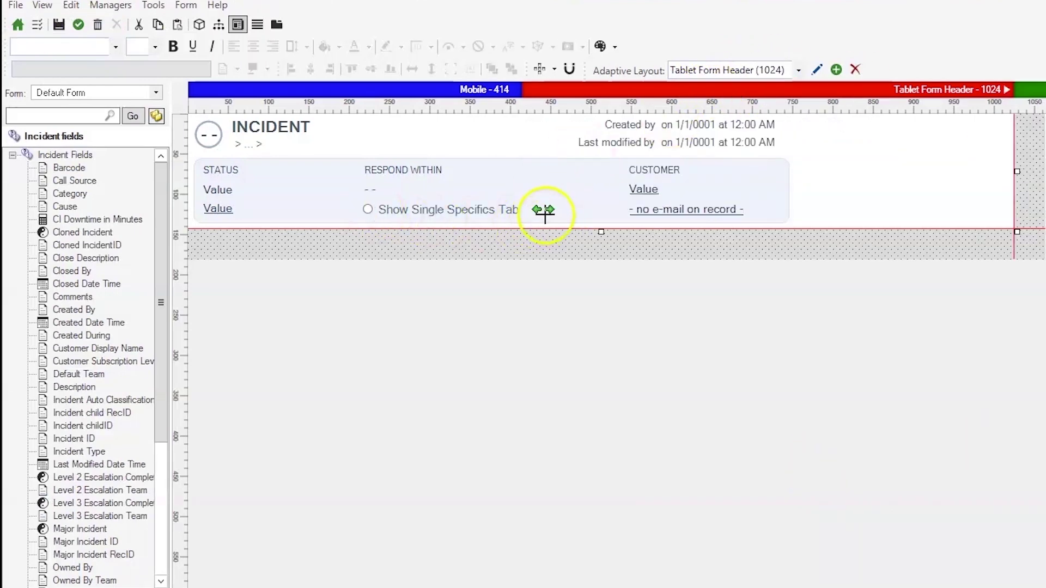
# View the Mobile (414) layout, then preview the full Incident form with Overview, Main and - 2 tabs
pyautogui.click(355, 92)
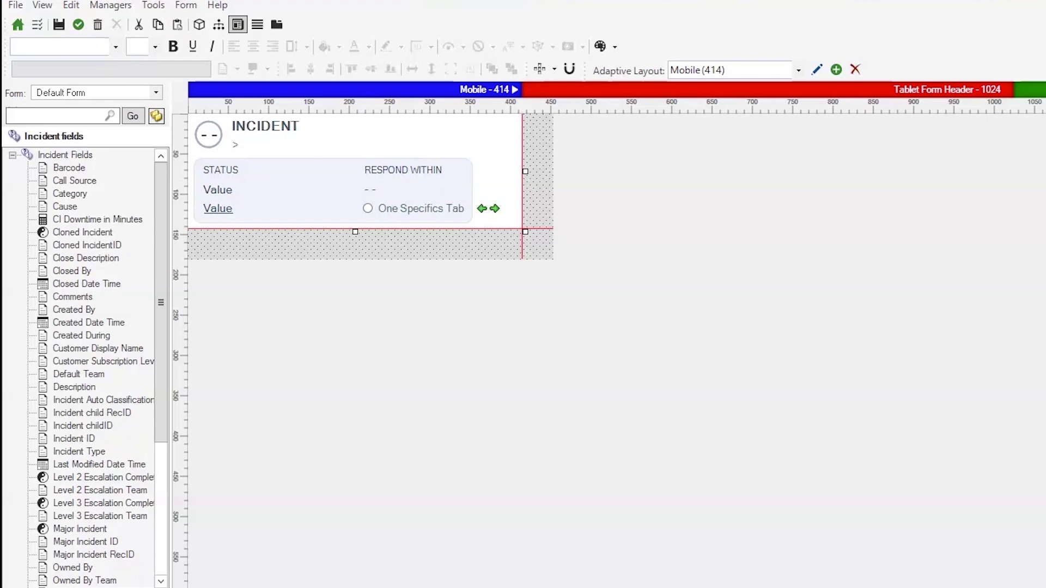
pyautogui.click(277, 25)
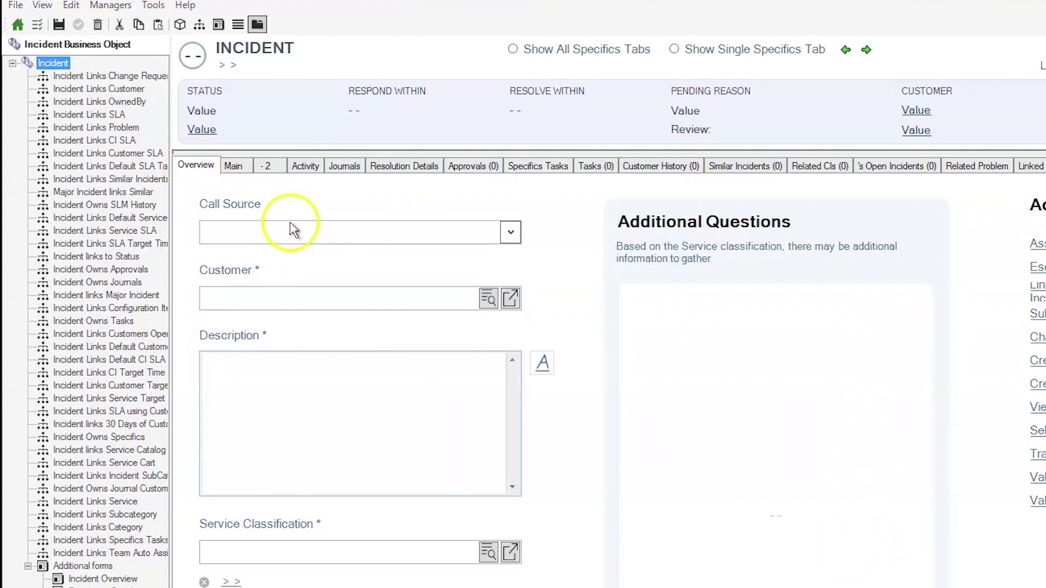
# Open Tab Properties for the Main tab and move the window lower for viewing
pyautogui.click(243, 168)
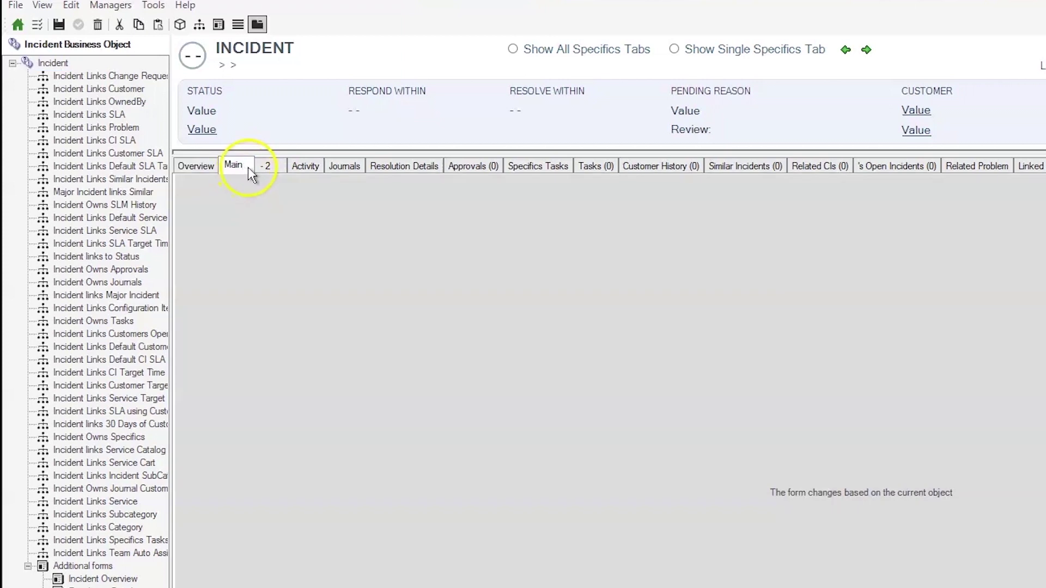
pyautogui.click(261, 164)
pyautogui.rightClick(240, 162)
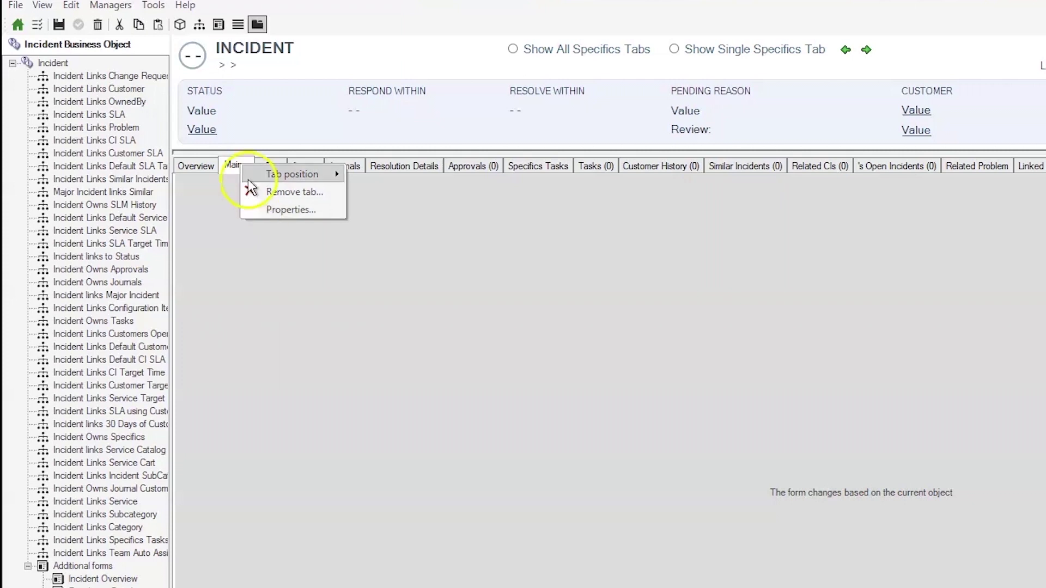
pyautogui.click(232, 167)
pyautogui.rightClick(232, 166)
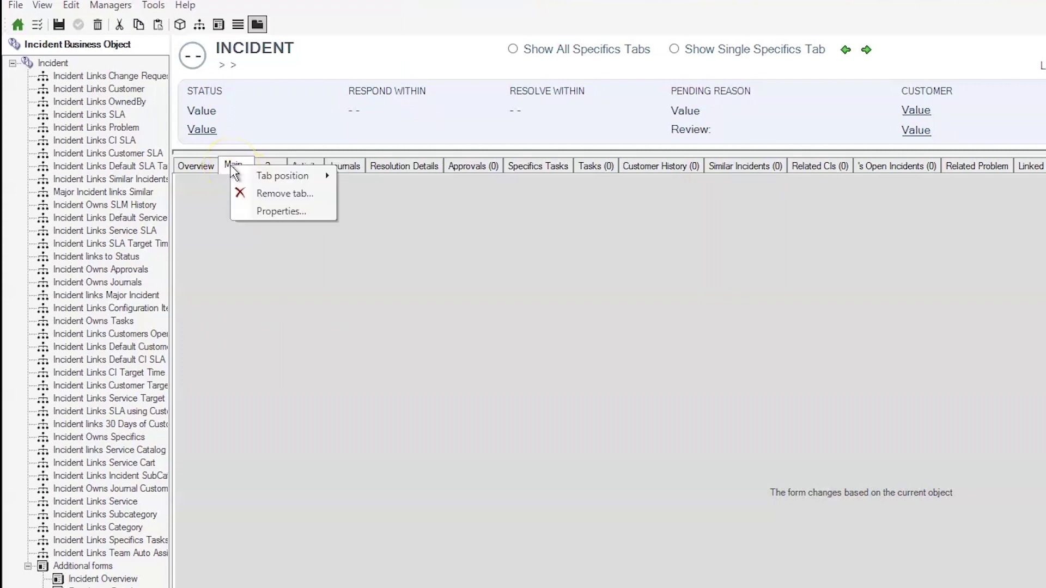
pyautogui.click(260, 208)
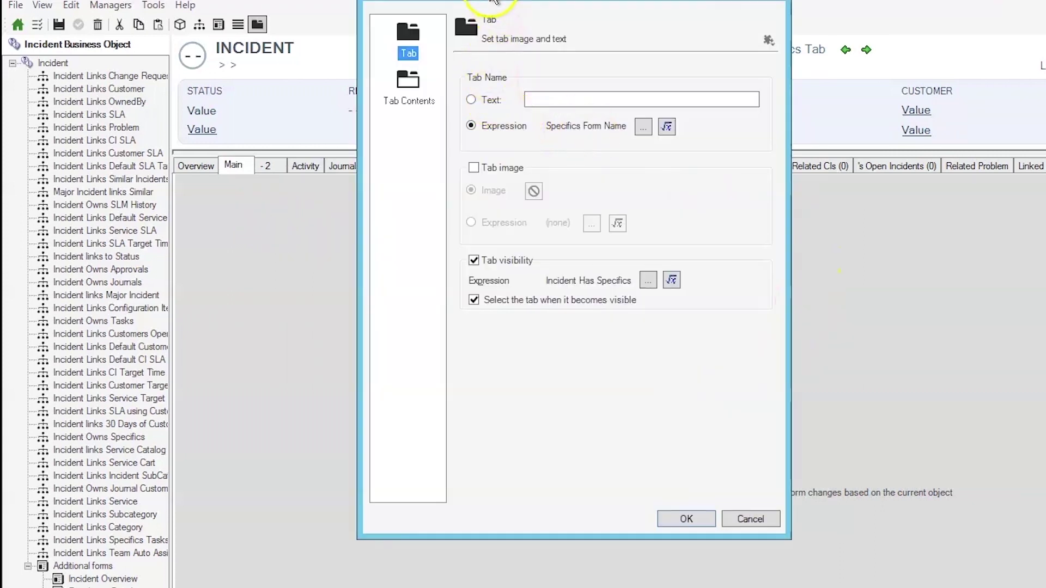
pyautogui.moveTo(499, 15); pyautogui.dragTo(496, 41)
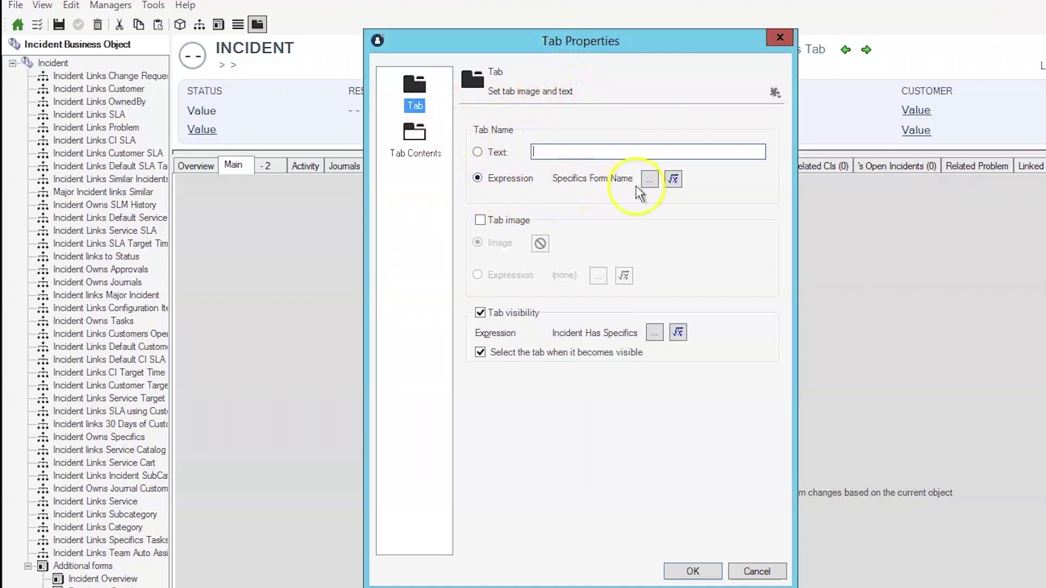
# Set the Specifics Form Name expression to Main Specifics.SpecificTypeName
pyautogui.click(673, 180)
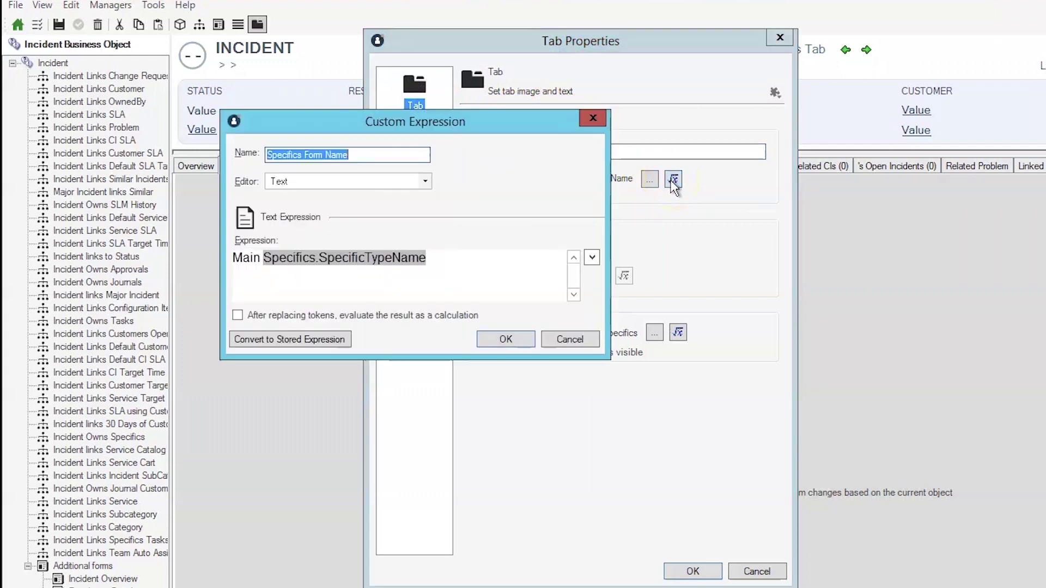
pyautogui.click(506, 339)
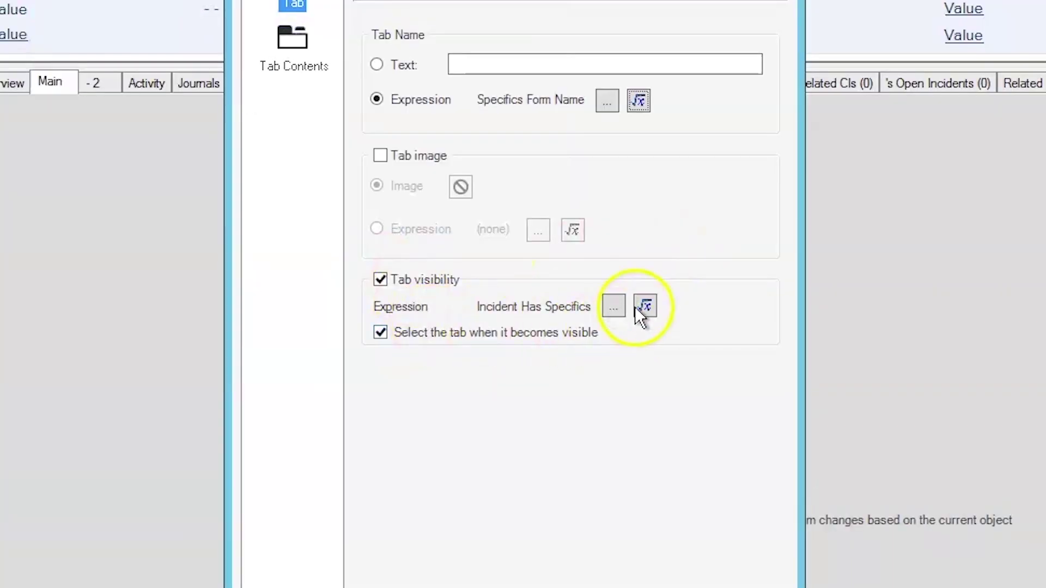
# Accept the Incident Has Specifics visibility expression and review the Main tab's contents
pyautogui.click(643, 304)
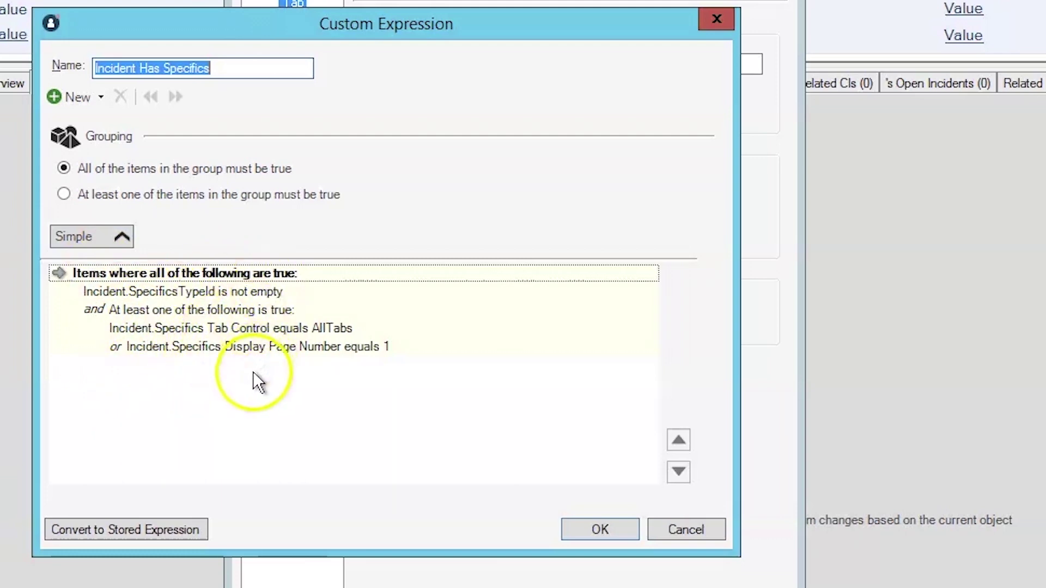
pyautogui.click(612, 529)
pyautogui.click(302, 63)
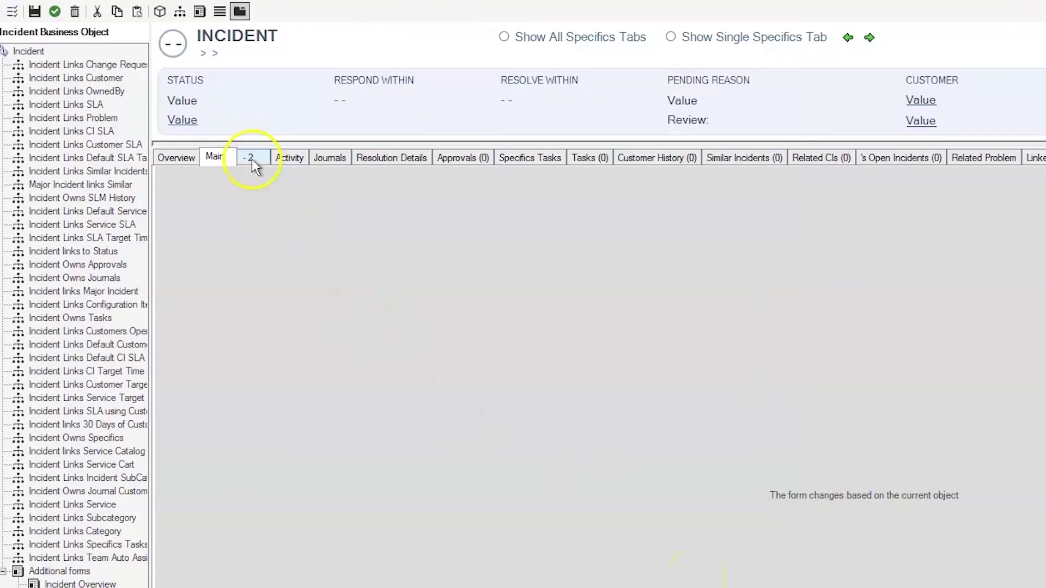
# Close the Main tab's properties and return to the Incident form's - 2 tab
pyautogui.click(251, 159)
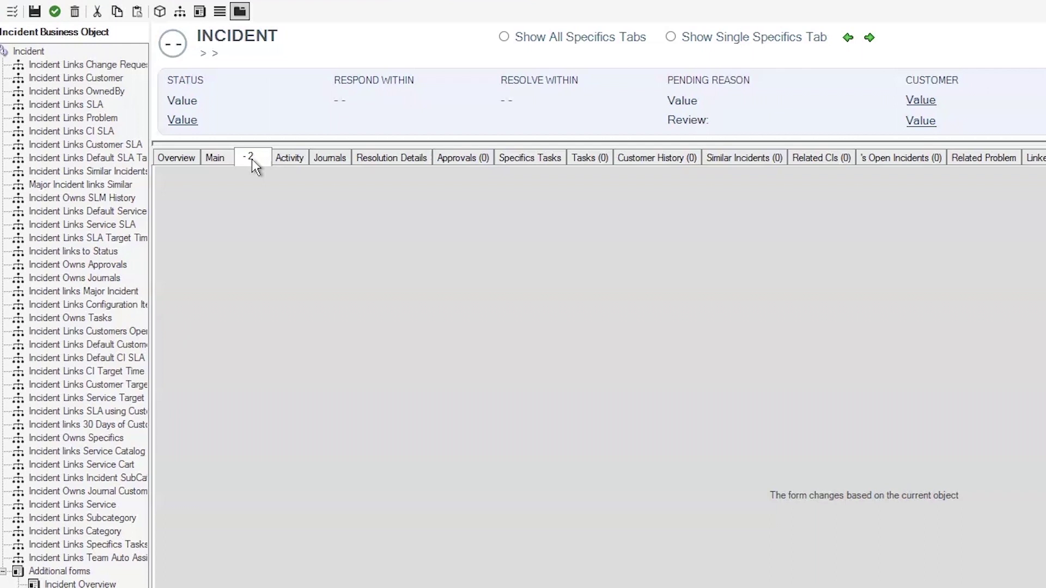
# Open the - 2 tab's properties and keep its Specifics Page 2 name expression
pyautogui.rightClick(251, 159)
pyautogui.click(284, 210)
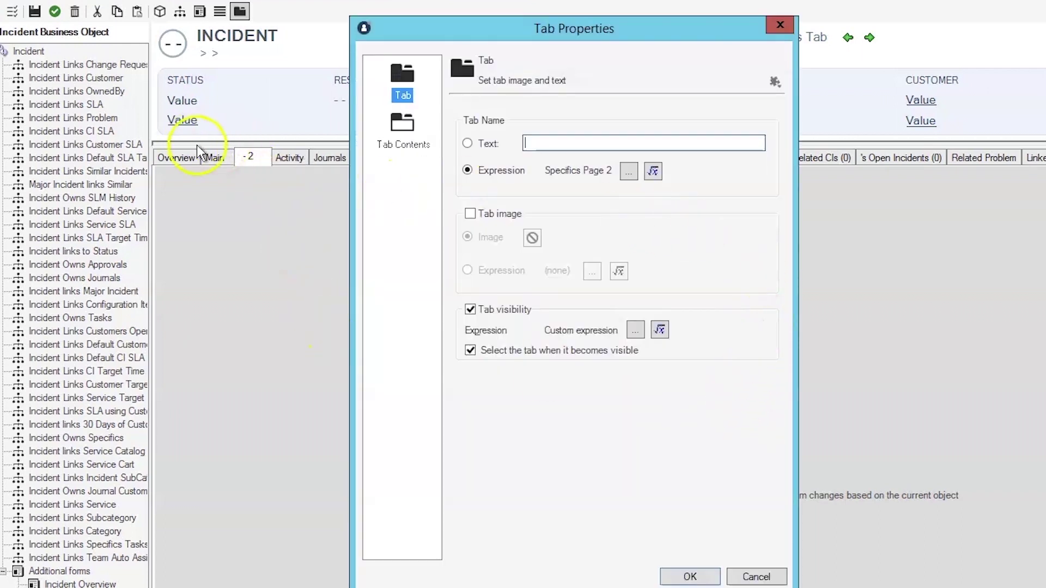
pyautogui.click(654, 172)
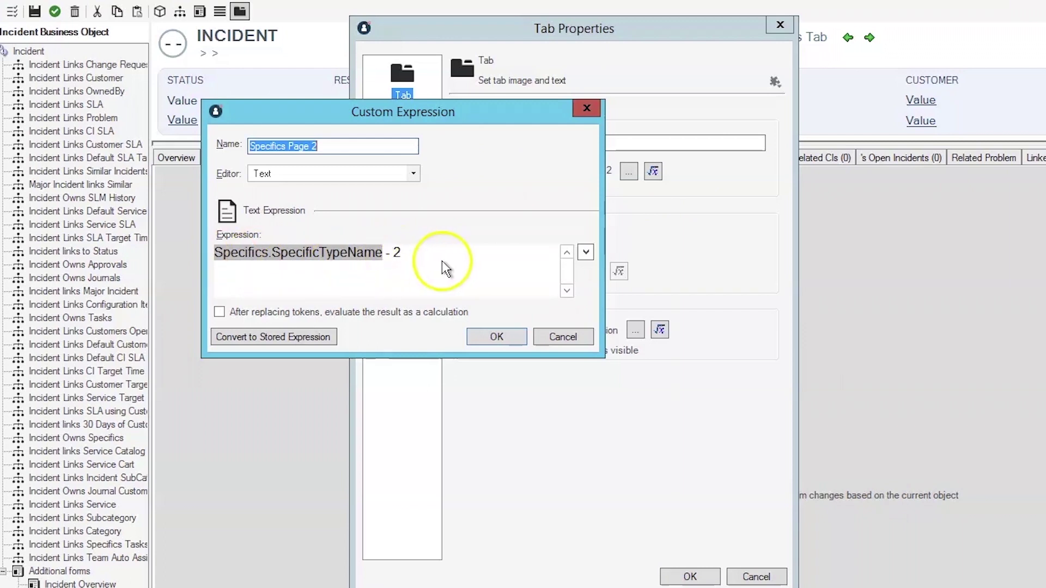
pyautogui.click(497, 336)
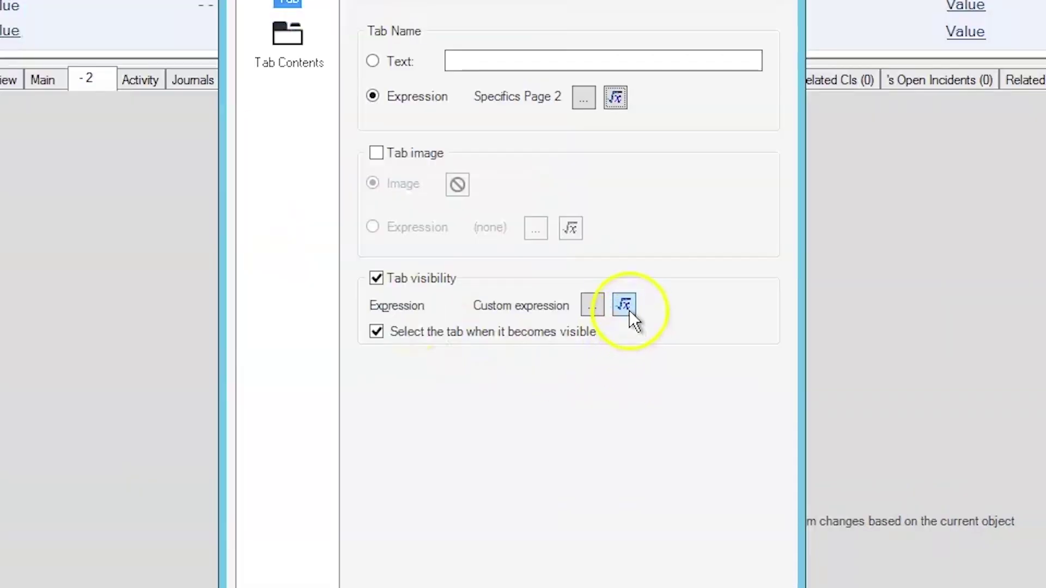
# Set the - 2 tab's visibility condition to Display Page Number equals 2 or Tab Control equals AllTabs
pyautogui.click(660, 329)
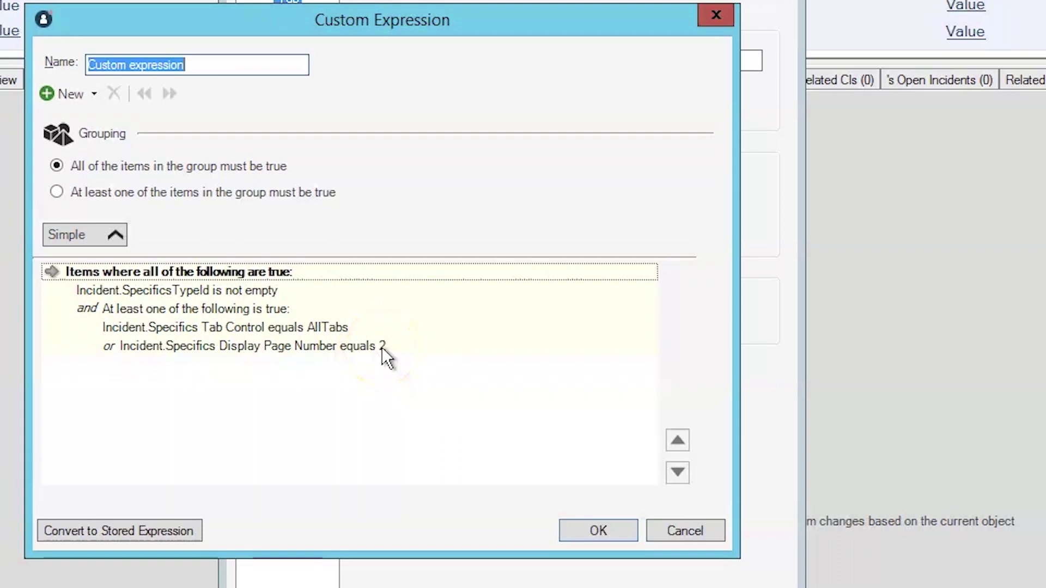
pyautogui.click(597, 525)
# Set the - 2 tab's default form to Specific Form
pyautogui.click(289, 26)
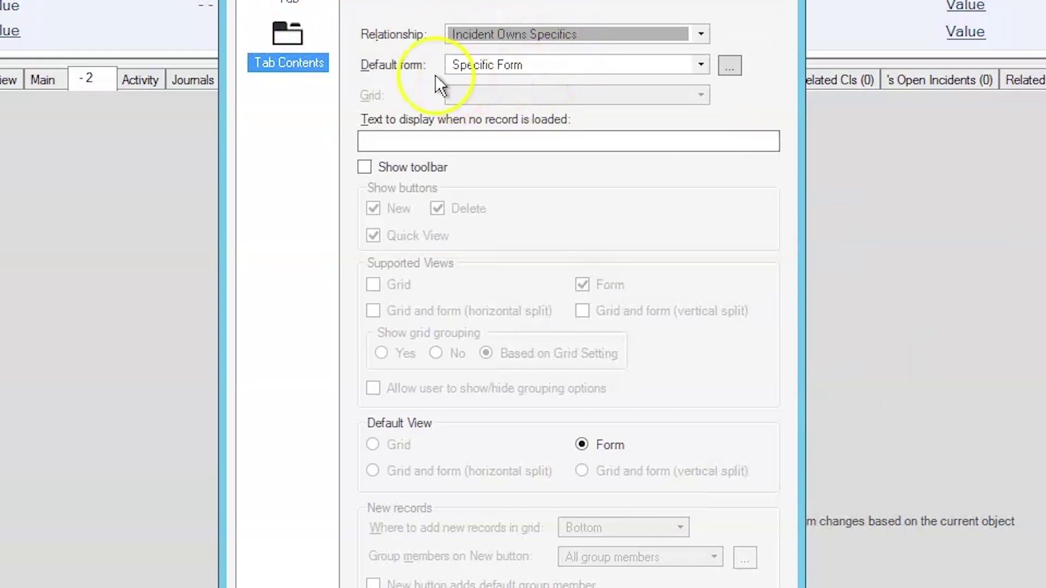
pyautogui.click(701, 59)
pyautogui.click(595, 98)
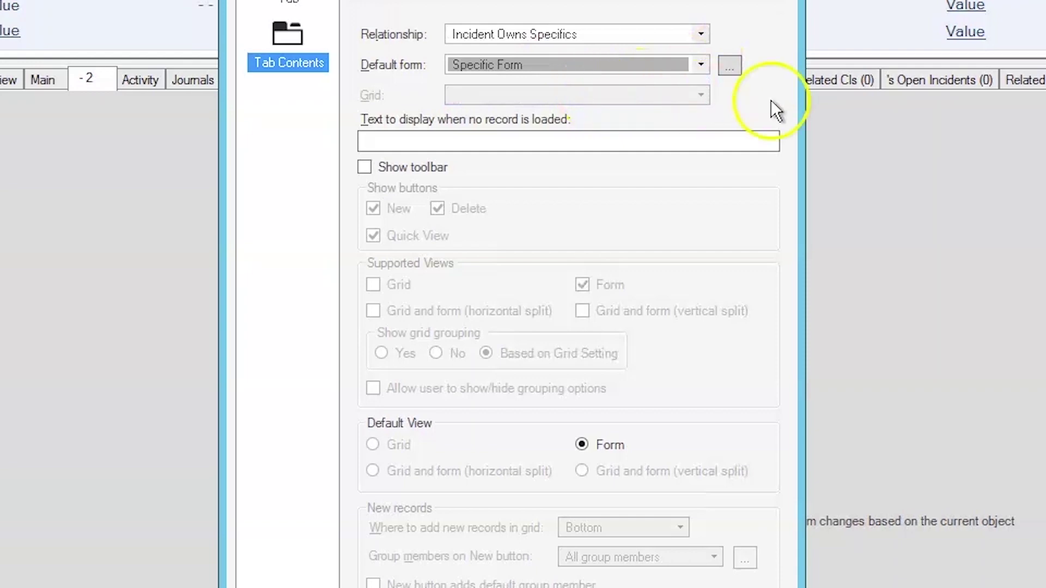
# Map Employee Termination to Page 2, Employee New to NewEmployee, and Email to the default form
pyautogui.click(730, 65)
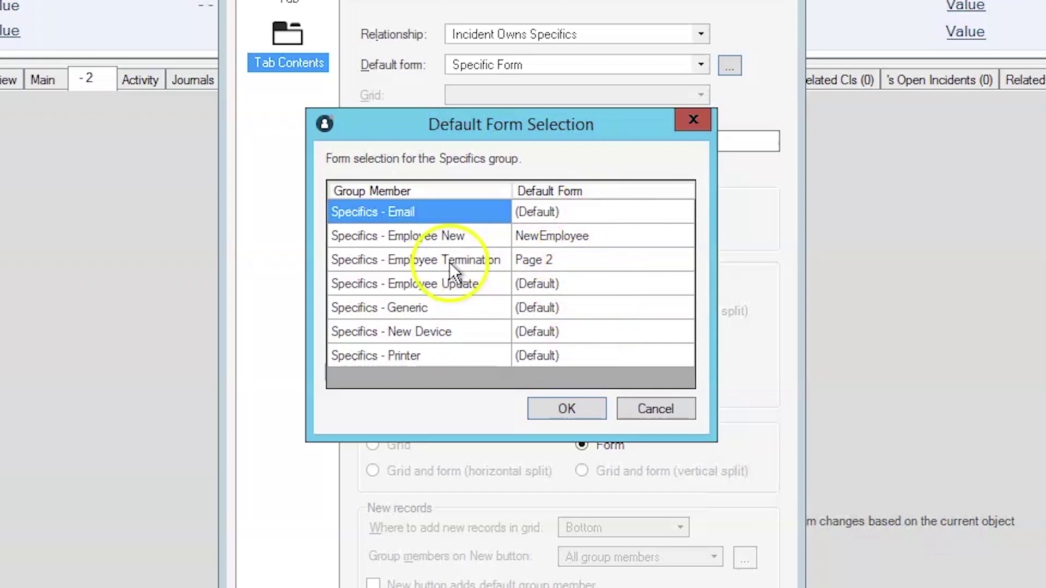
pyautogui.click(566, 266)
pyautogui.click(684, 260)
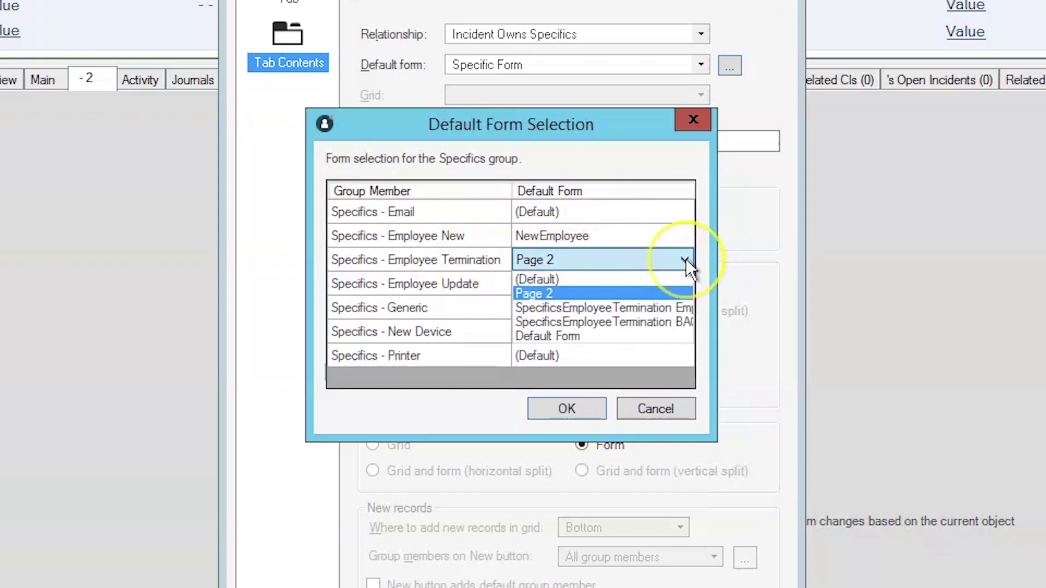
pyautogui.click(686, 259)
pyautogui.click(672, 226)
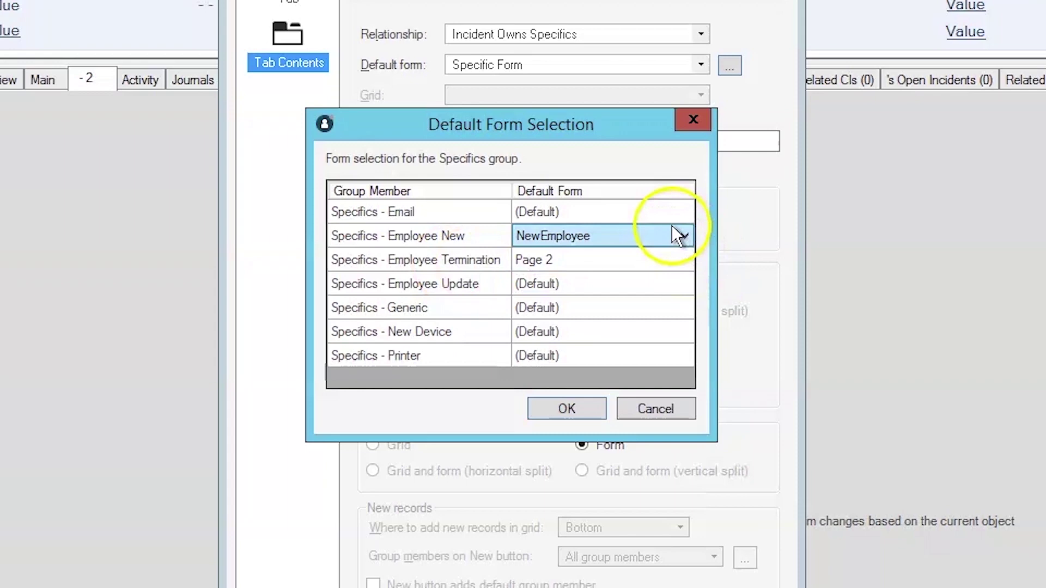
pyautogui.click(684, 236)
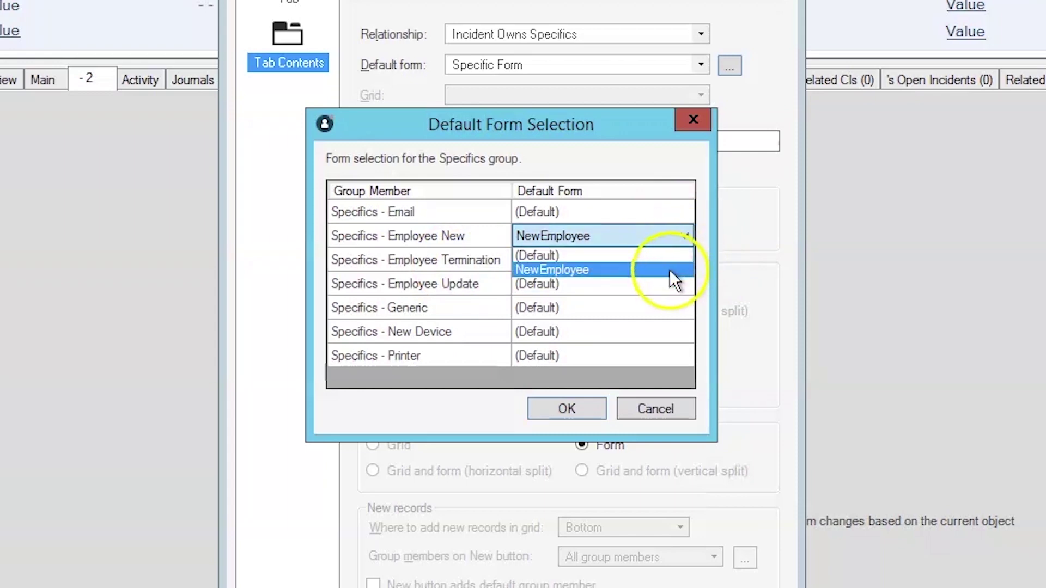
pyautogui.click(669, 269)
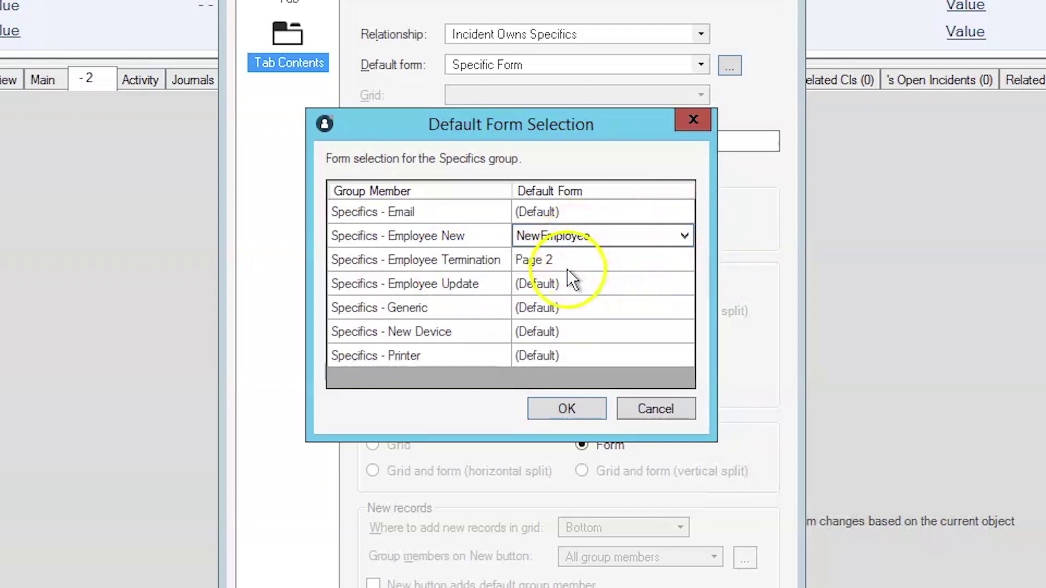
pyautogui.click(562, 207)
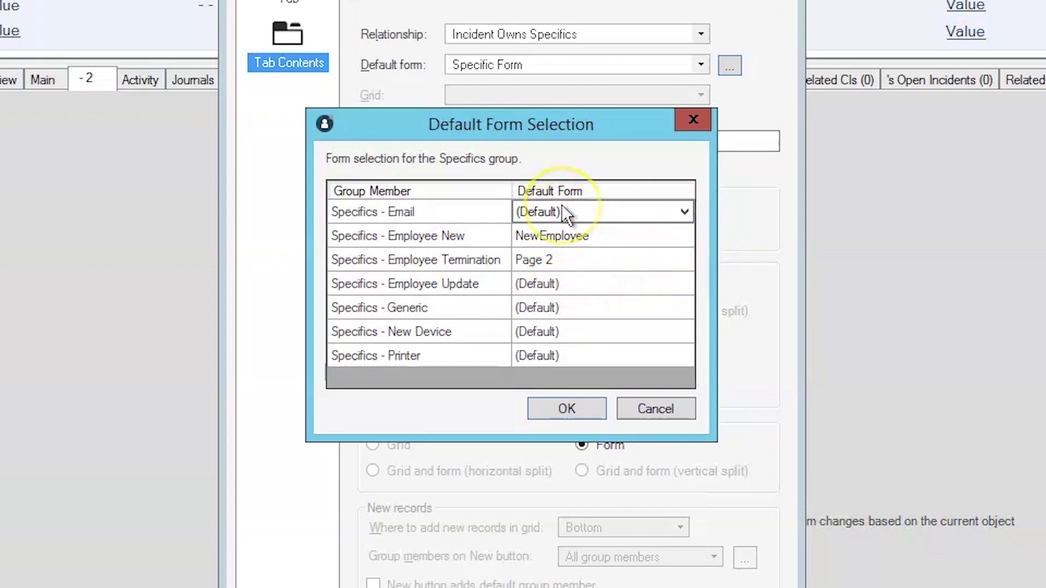
pyautogui.click(685, 212)
pyautogui.click(643, 214)
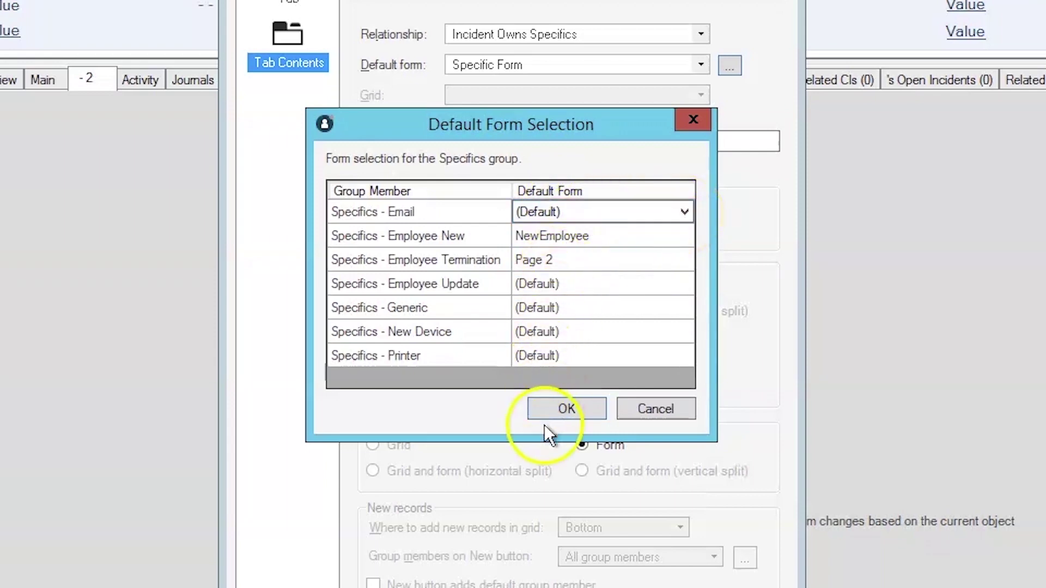
pyautogui.click(551, 412)
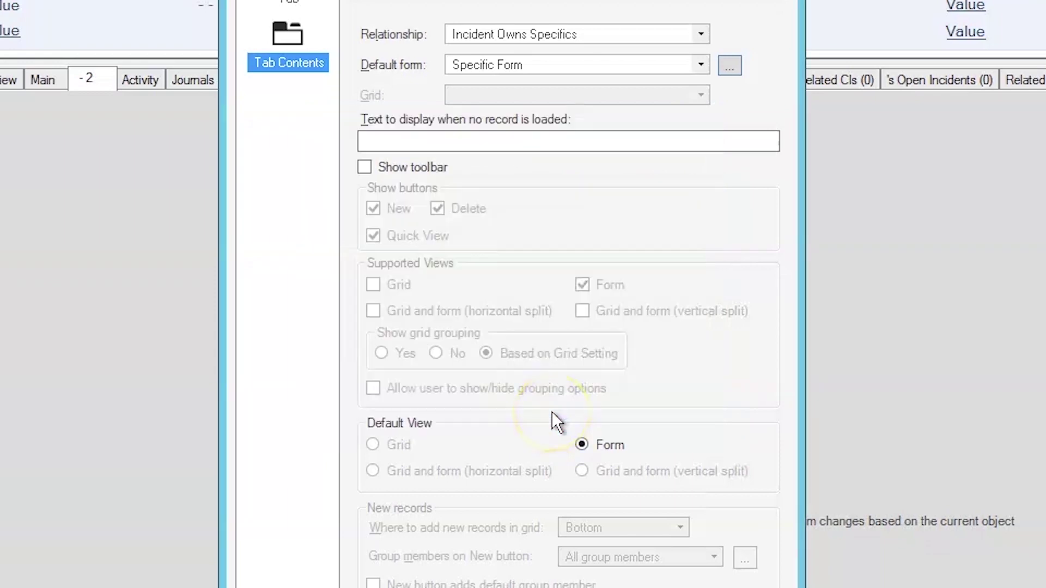
# Confirm and close the - 2 tab's settings
pyautogui.click(613, 455)
pyautogui.click(426, 430)
pyautogui.click(636, 449)
pyautogui.press('Return')
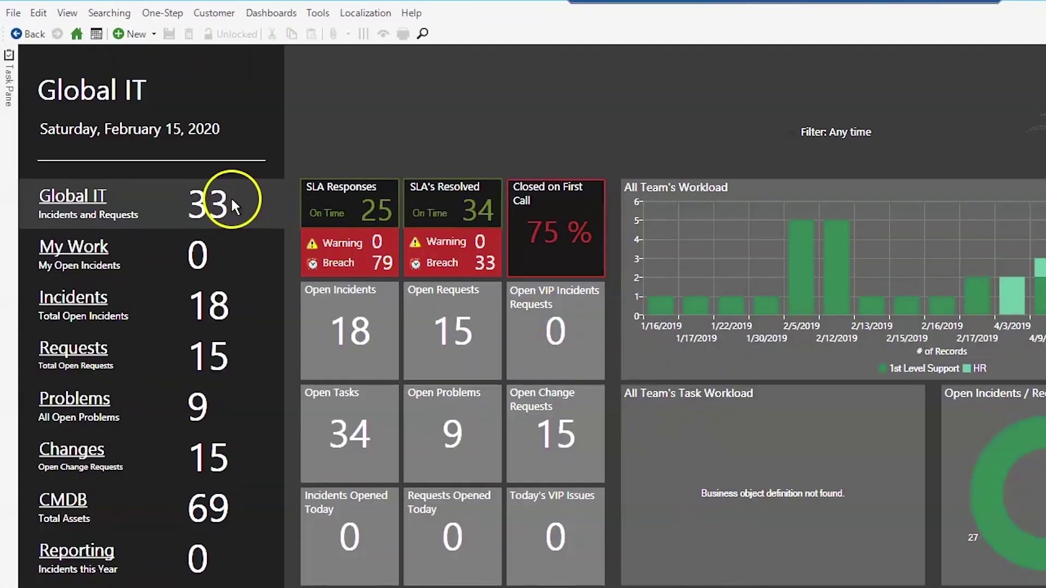
# List Global IT's open incidents and requests, then open the first Employee Separation service request
pyautogui.click(233, 204)
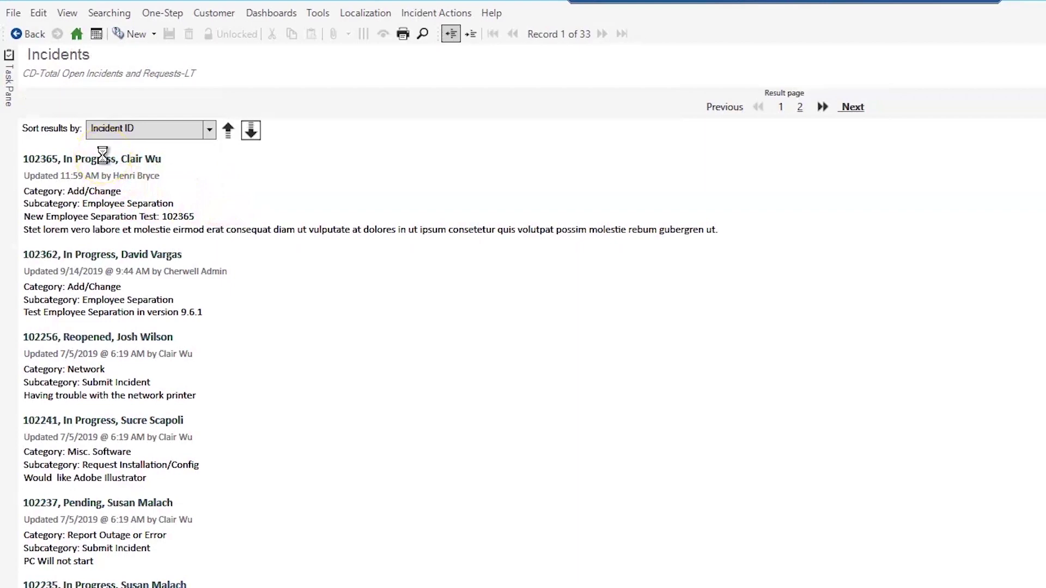
pyautogui.click(102, 157)
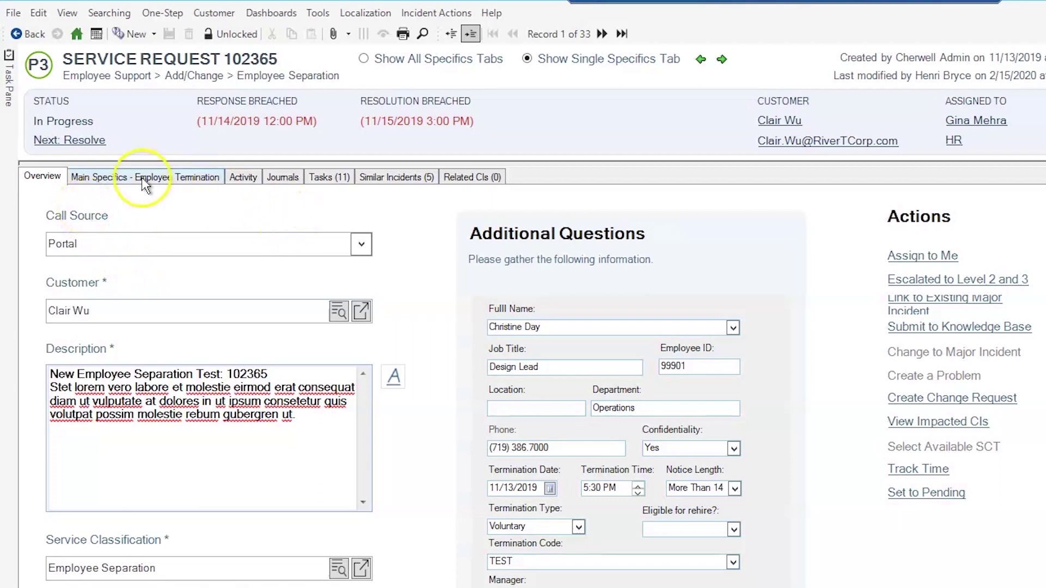
# Show all specifics tabs on Service Request 102365 and browse the overview, main, and page-2 tabs
pyautogui.click(412, 58)
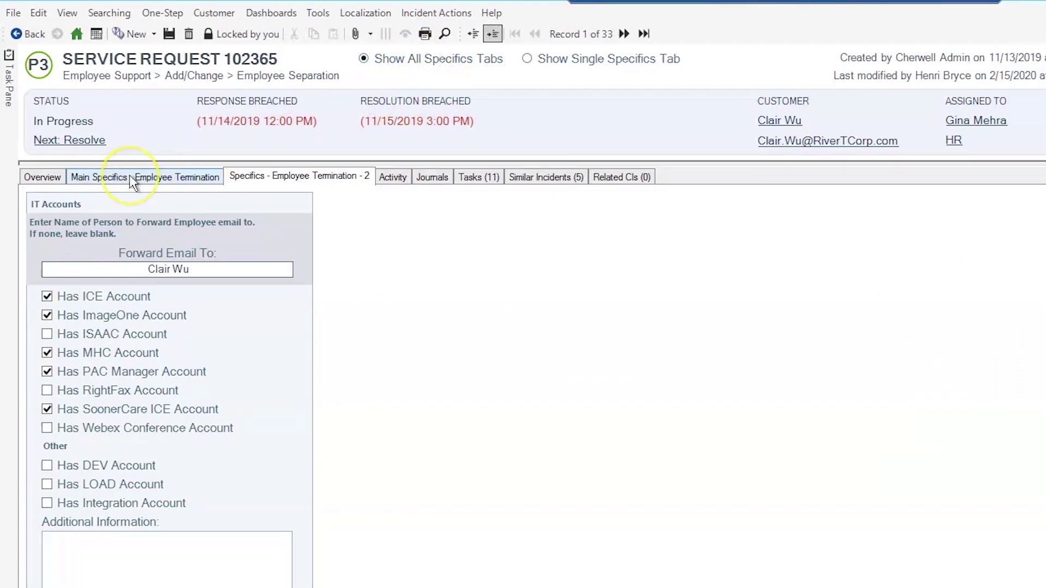
pyautogui.click(54, 179)
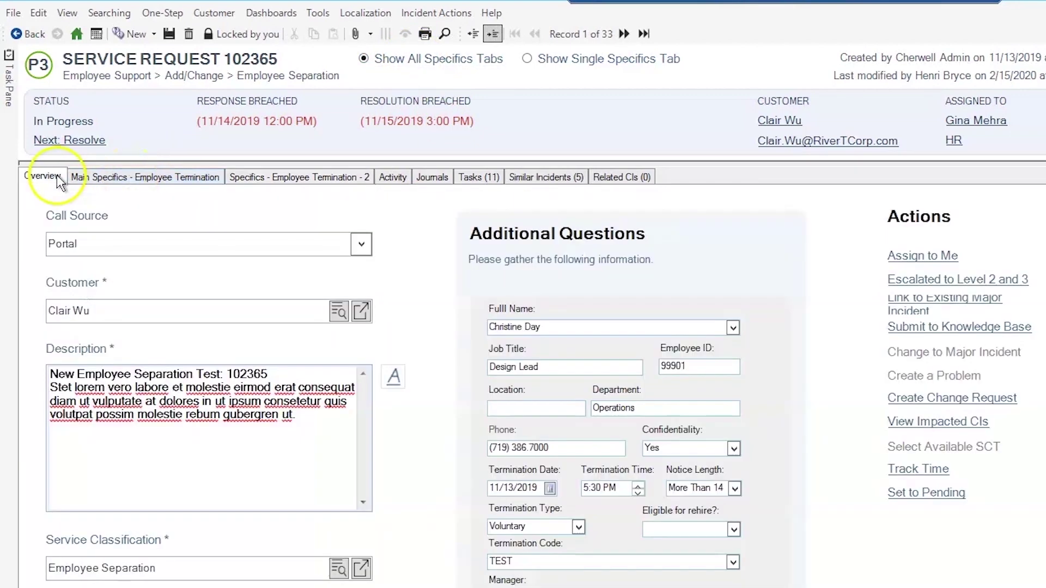
pyautogui.click(105, 181)
pyautogui.click(277, 183)
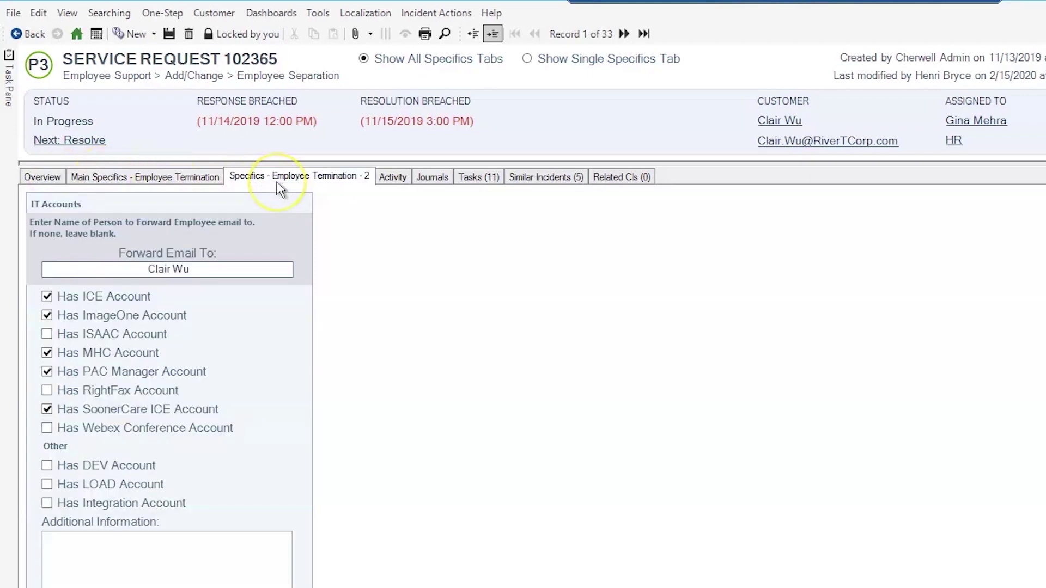
# Switch to a single specifics tab and advance to the Employee Termination - 2 IT Accounts page
pyautogui.click(581, 61)
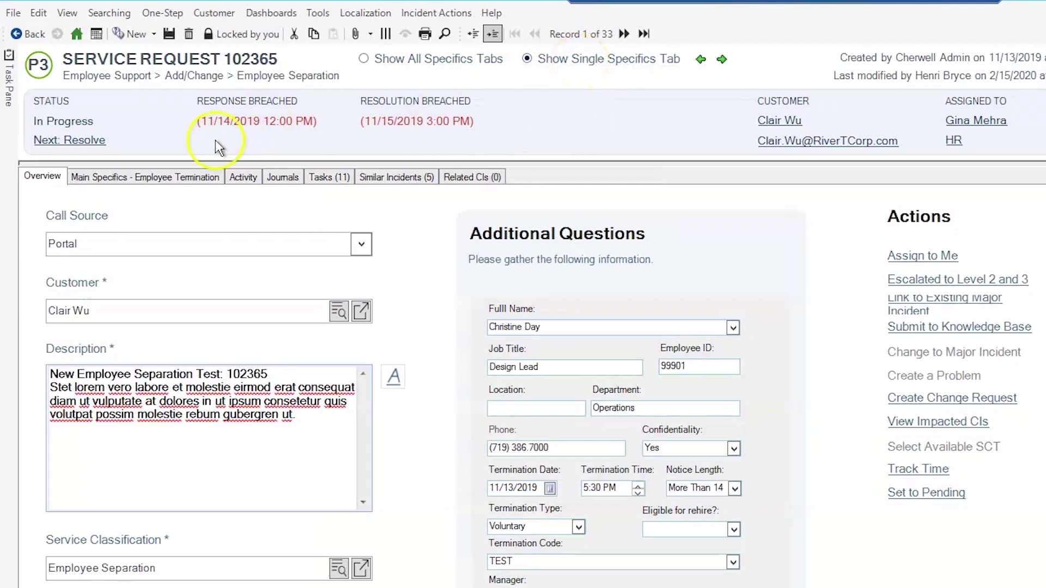
pyautogui.click(117, 181)
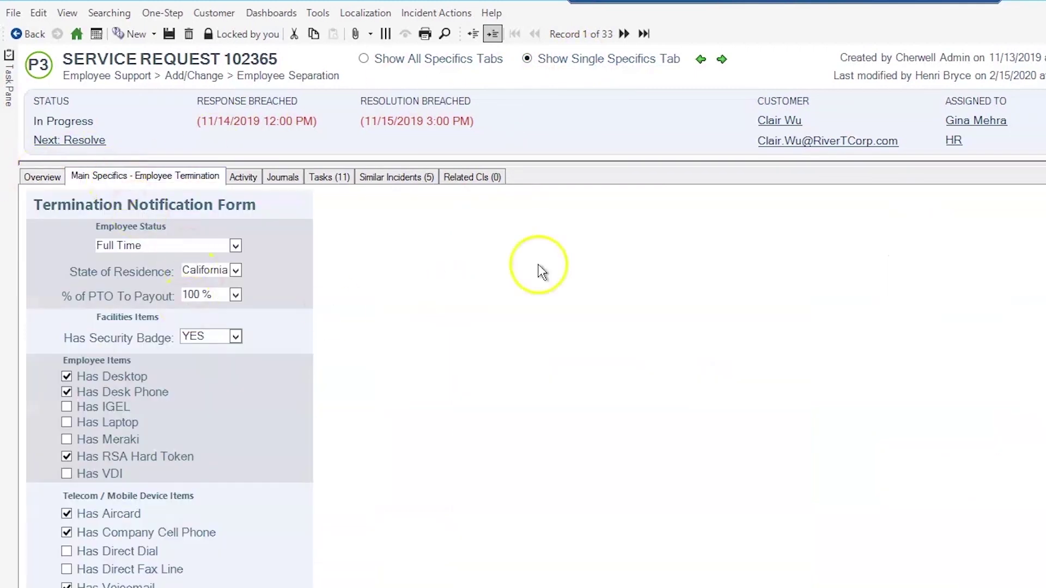
pyautogui.click(722, 61)
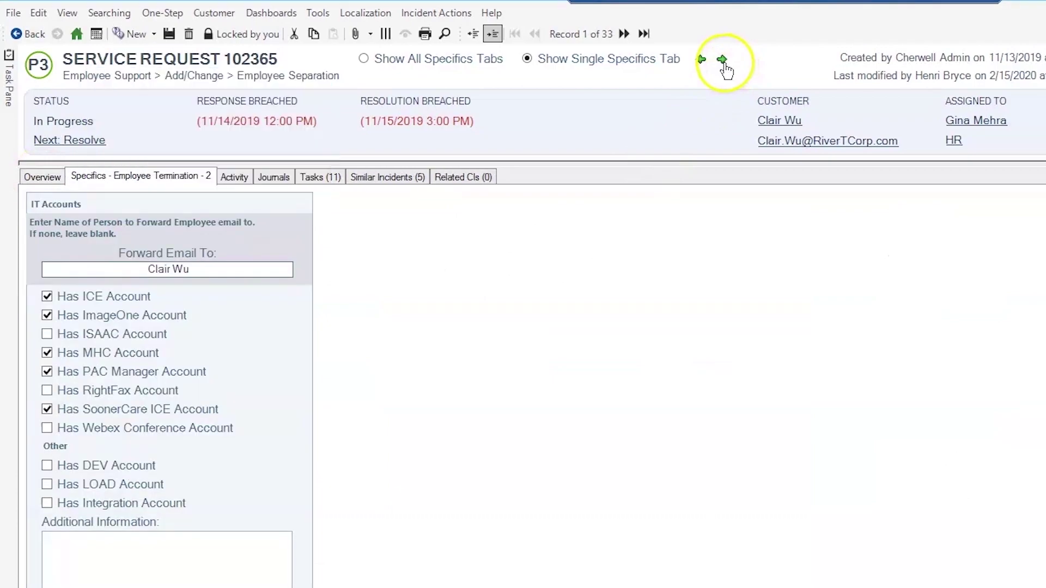